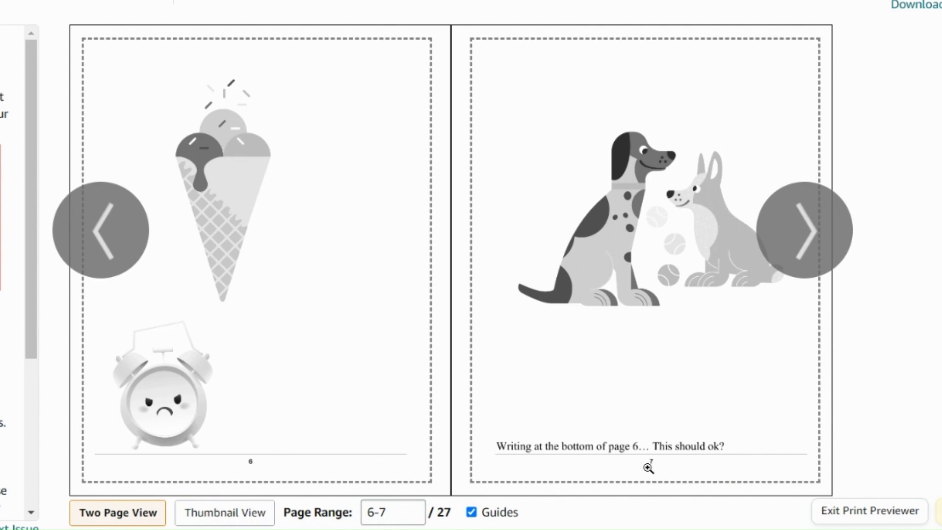
Read the cover preview error: the file is 13.333x7.500, but 15.306x9.500 is expected
{"action": "mouse_move", "coordinate": [655, 470]}
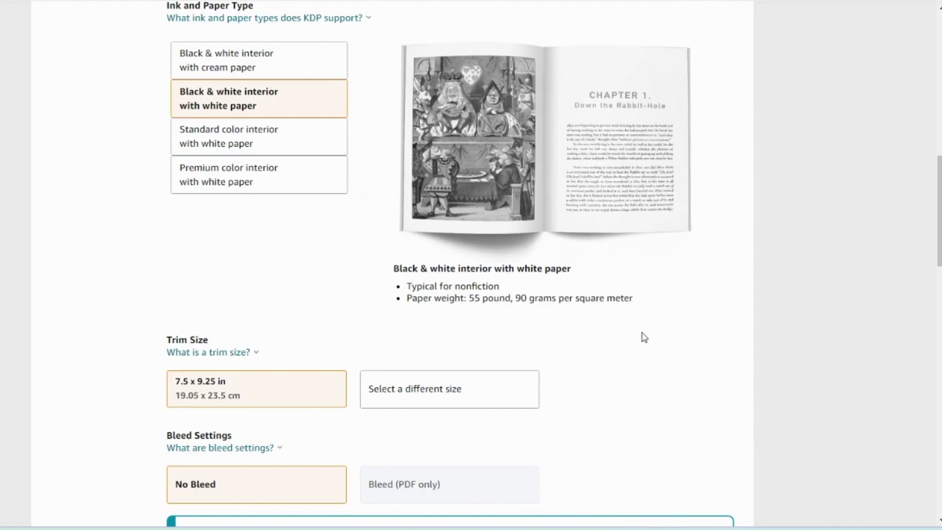
Review the 7.5 x 9.25 in trim size, No Bleed setting and PDF-only bleed note
{"action": "scroll", "coordinate": [643, 335], "scroll_direction": "down", "scroll_amount": 1}
{"action": "scroll", "coordinate": [644, 337], "scroll_direction": "down", "scroll_amount": 1}
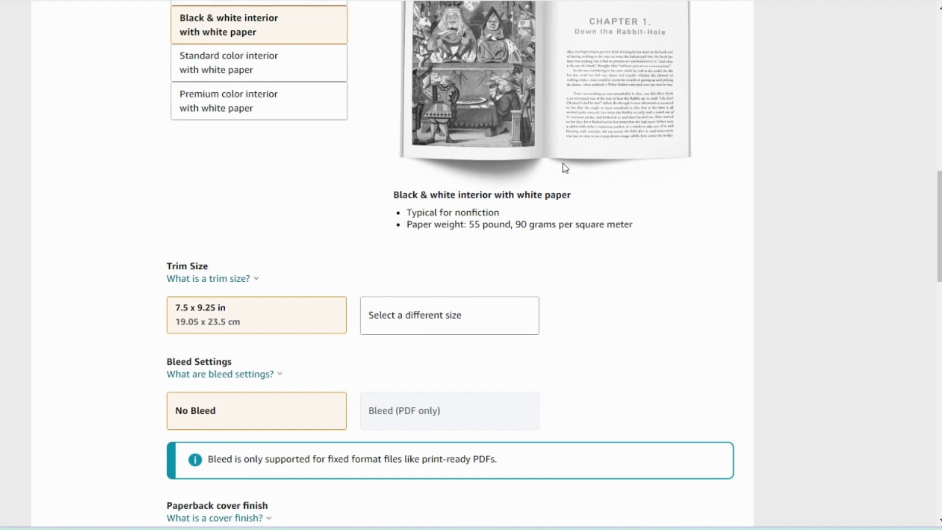
{"action": "scroll", "coordinate": [564, 166], "scroll_direction": "up", "scroll_amount": 2}
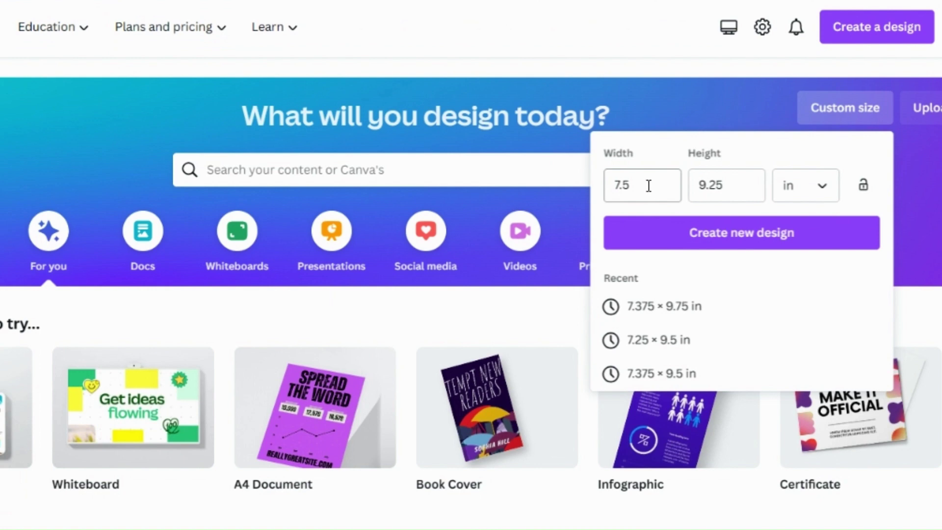
Change the Canva custom size from 7.5 x 9.25 to 7.625 x 9.5 inches
{"action": "left_click", "coordinate": [649, 186]}
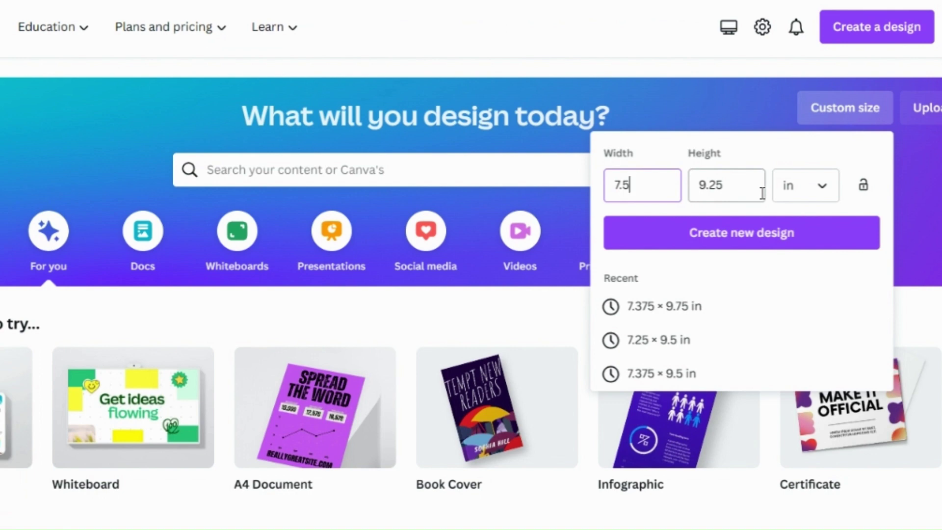
{"action": "key", "text": "BackSpace"}
{"action": "type", "text": "625"}
{"action": "left_click", "coordinate": [763, 193]}
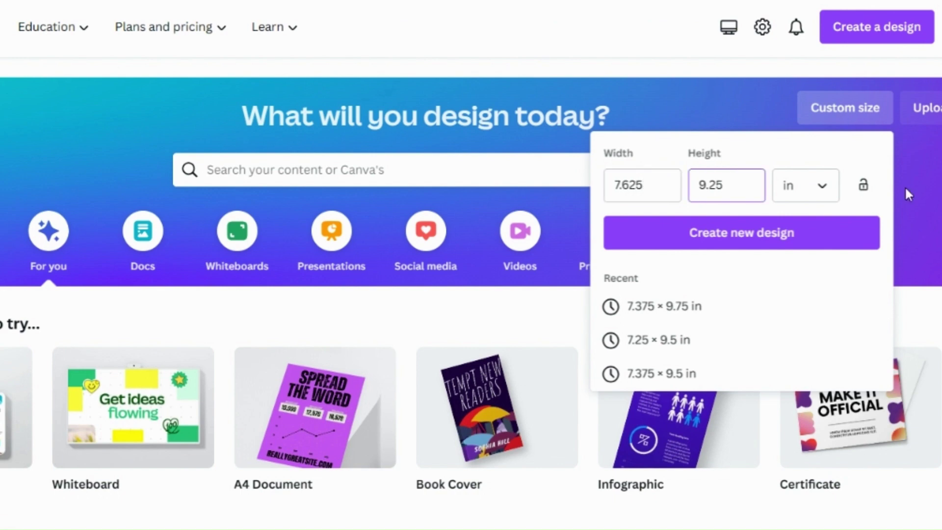
{"action": "key", "text": "BackSpace"}
{"action": "key", "text": "BackSpace"}
{"action": "type", "text": "5"}
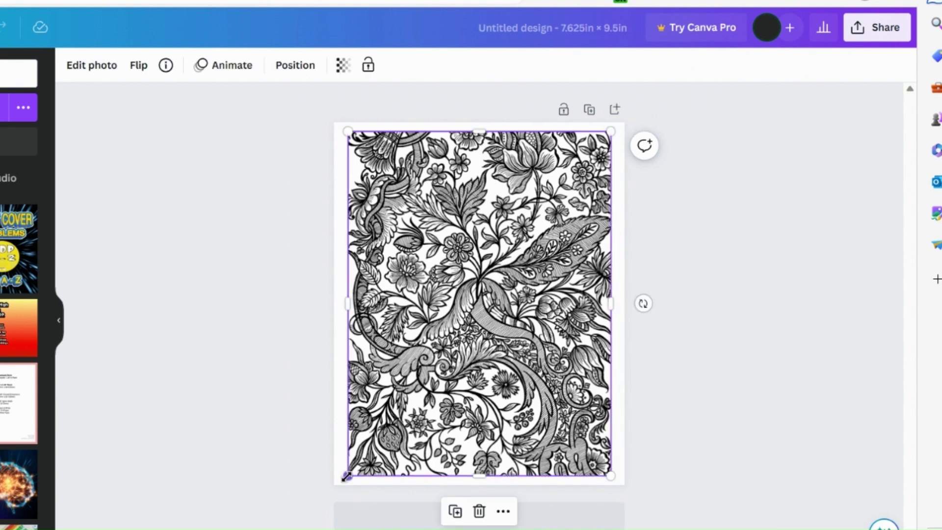
Enlarge the floral image past the bottom-left and top-right page edges, then deselect it
{"action": "left_click_drag", "start_coordinate": [347, 475], "coordinate": [328, 492]}
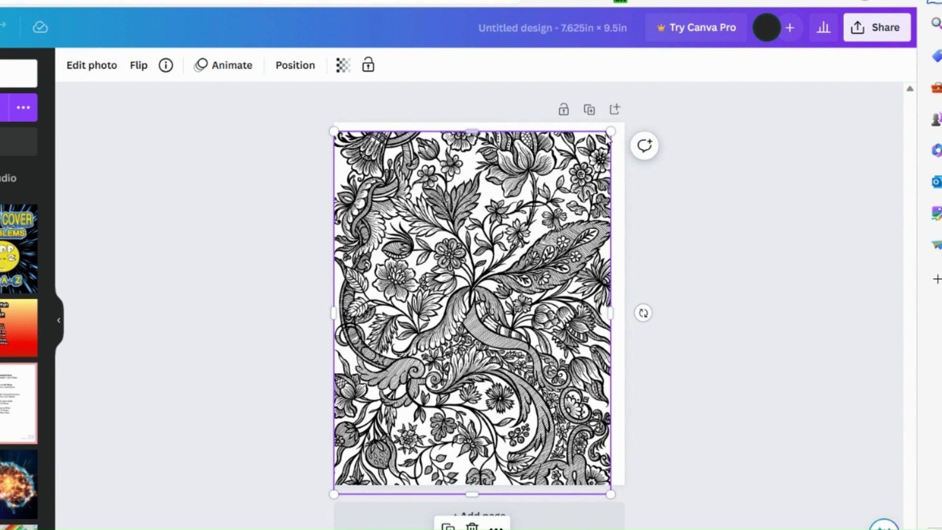
{"action": "left_click_drag", "start_coordinate": [611, 131], "coordinate": [624, 119]}
{"action": "left_click", "coordinate": [699, 422]}
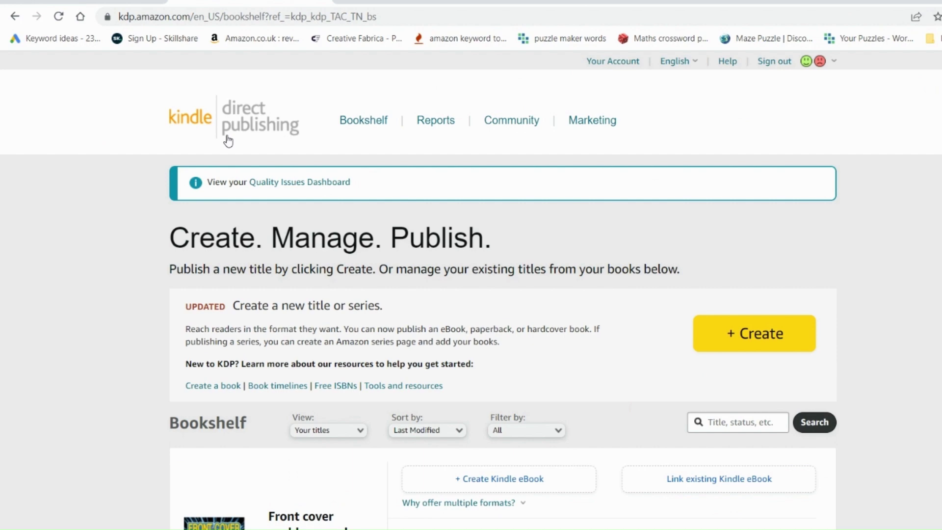
Search KDP help for 'cover calculator' and read Create a Paperback Cover's cover-size section
{"action": "left_click", "coordinate": [425, 389]}
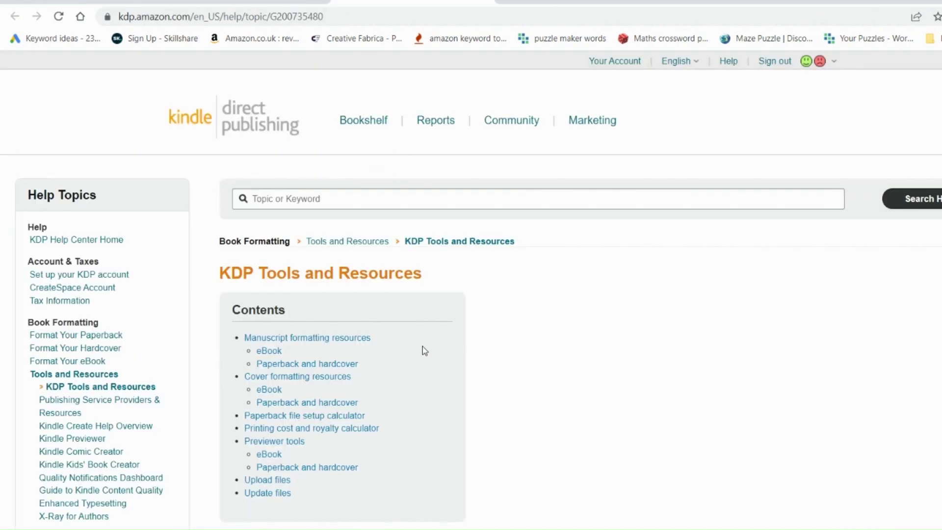
{"action": "left_click", "coordinate": [339, 199]}
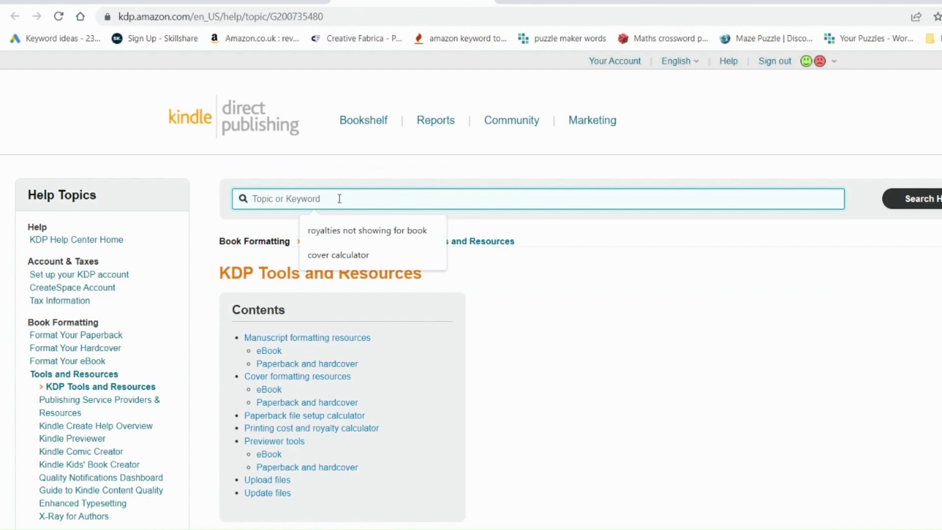
{"action": "left_click", "coordinate": [327, 255]}
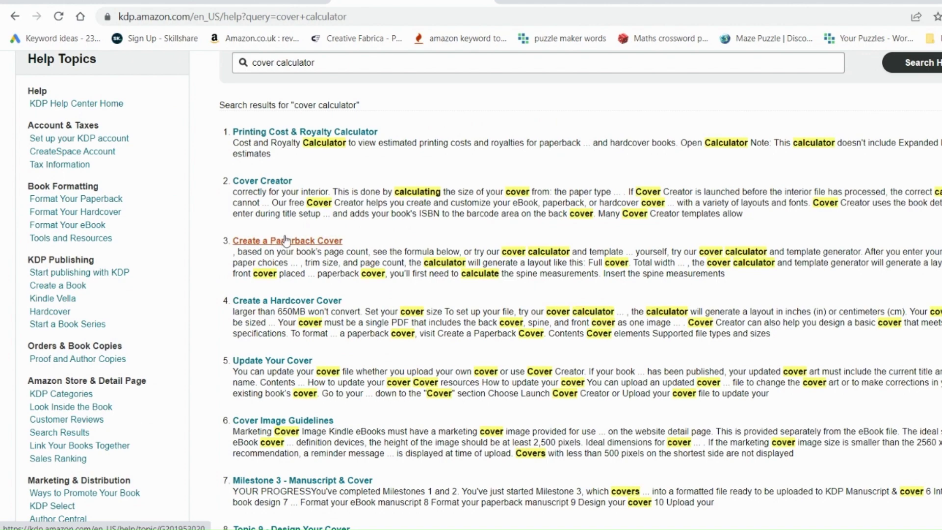
{"action": "left_click", "coordinate": [286, 240]}
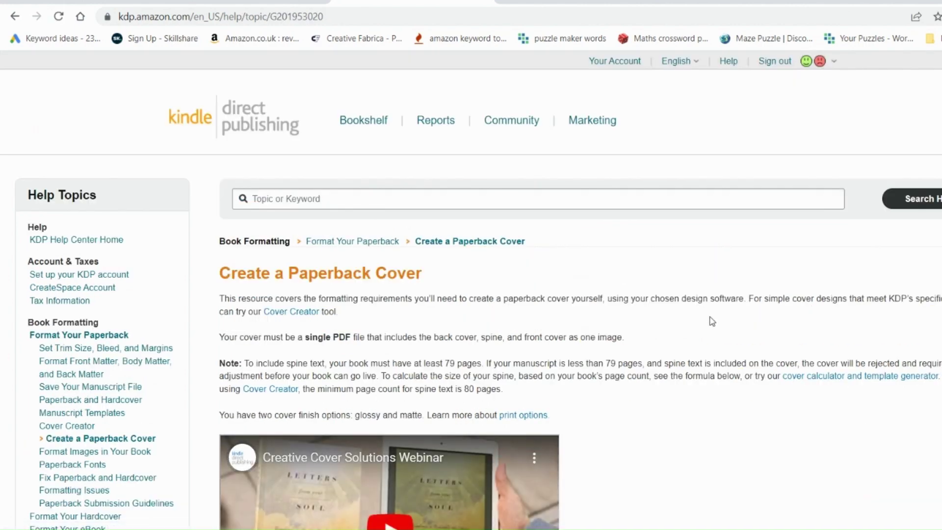
{"action": "scroll", "coordinate": [712, 321], "scroll_direction": "down", "scroll_amount": 15}
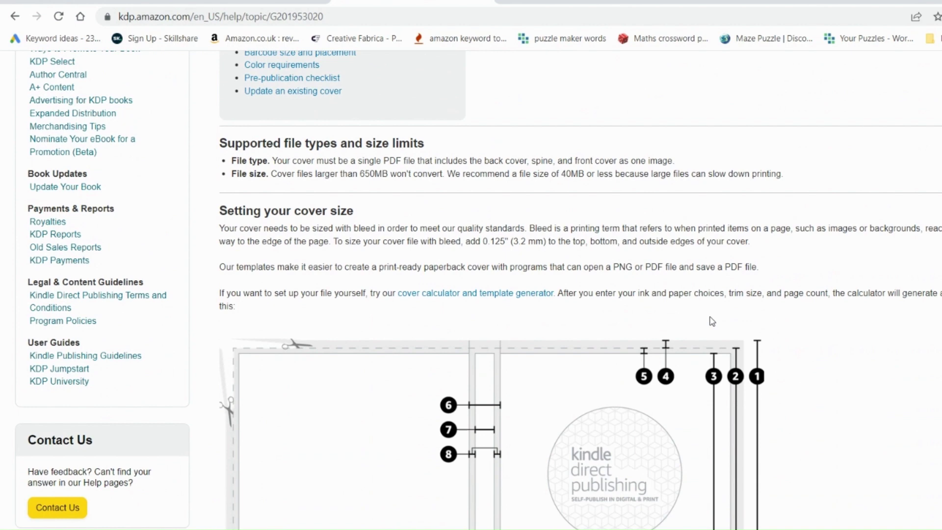
{"action": "scroll", "coordinate": [712, 321], "scroll_direction": "down", "scroll_amount": 9}
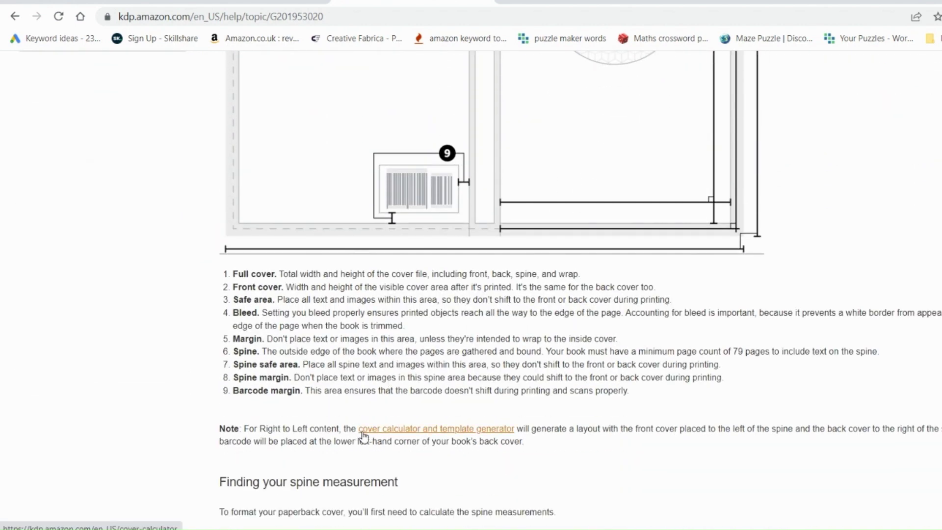
In the Cover Calculator, choose Paperback binding, Black & white interior and White paper
{"action": "left_click", "coordinate": [395, 430]}
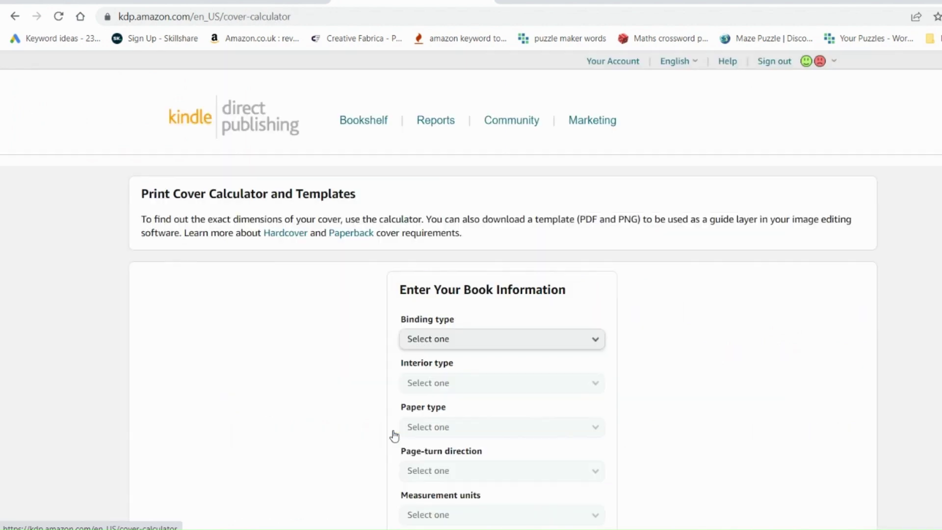
{"action": "left_click", "coordinate": [595, 346]}
{"action": "left_click", "coordinate": [595, 346]}
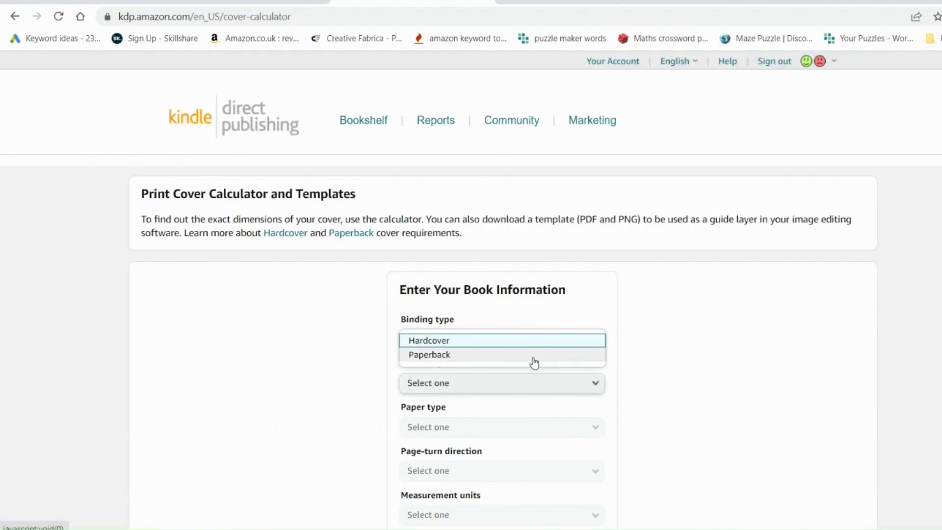
{"action": "left_click", "coordinate": [500, 360]}
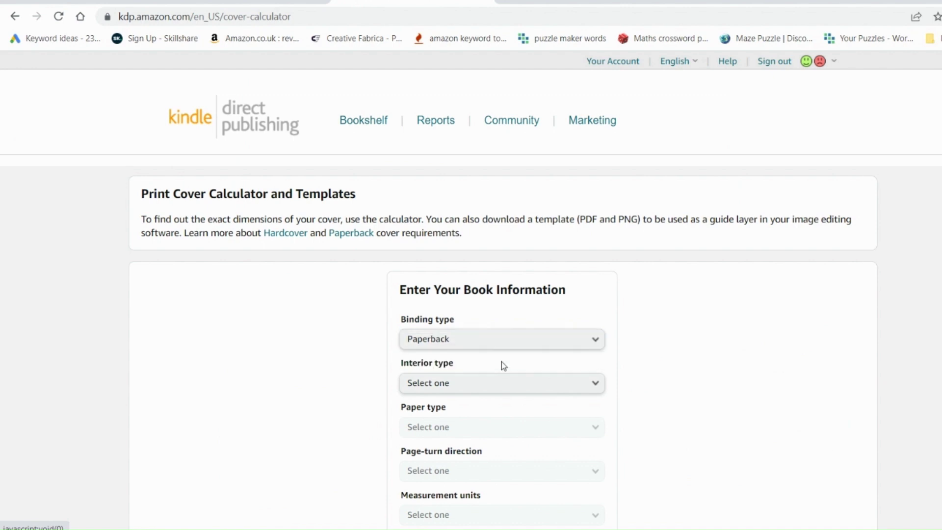
{"action": "left_click", "coordinate": [441, 388]}
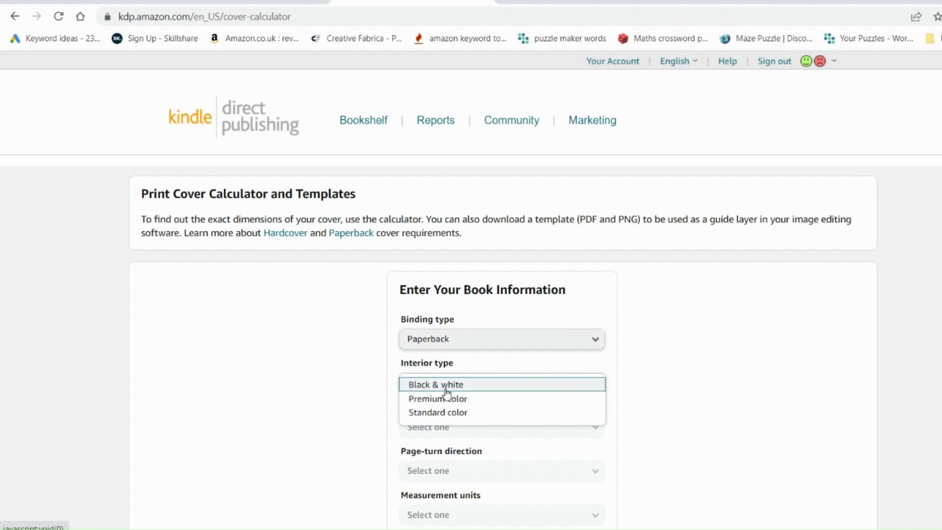
{"action": "left_click", "coordinate": [446, 385]}
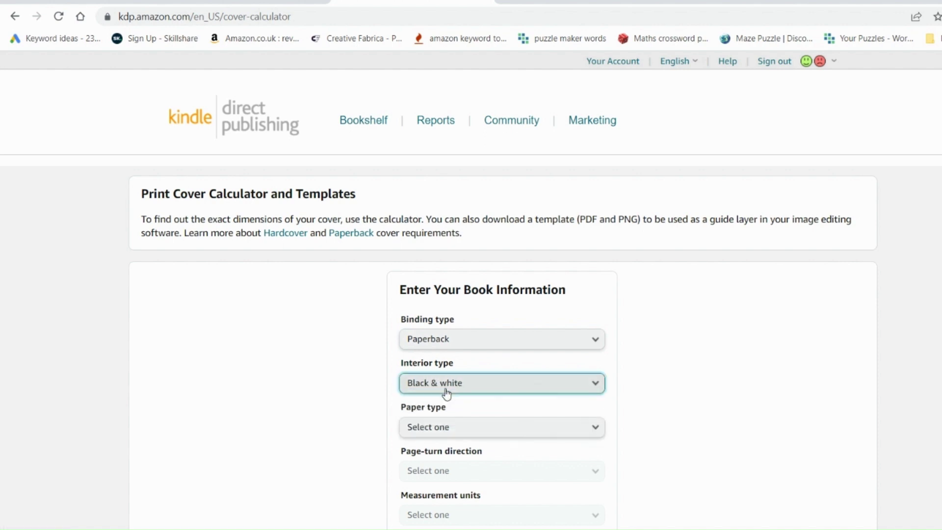
{"action": "left_click", "coordinate": [446, 428]}
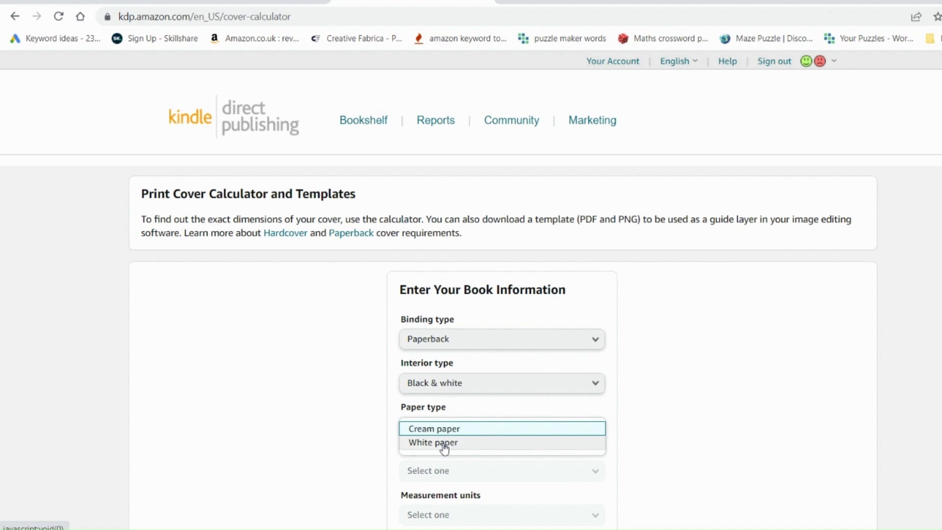
{"action": "left_click", "coordinate": [445, 444]}
{"action": "scroll", "coordinate": [632, 414], "scroll_direction": "down", "scroll_amount": 1}
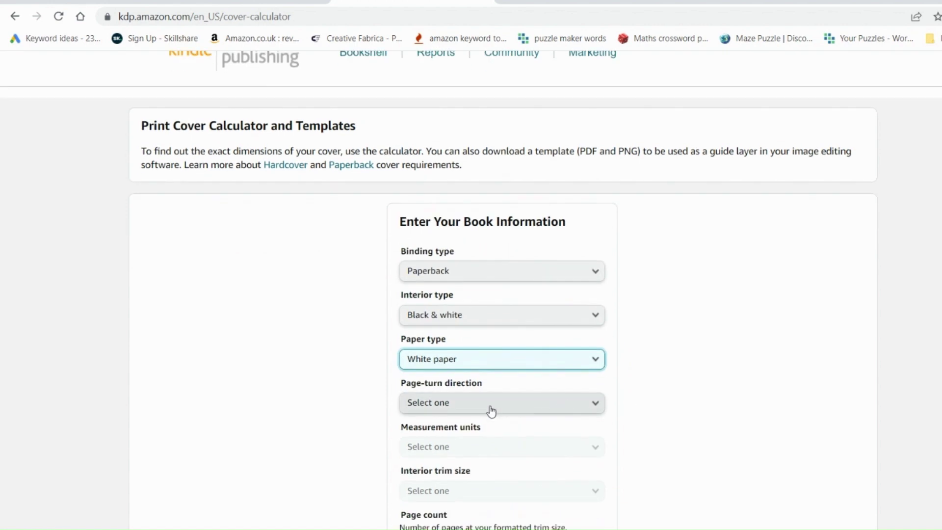
Set Left to Right page turn, inches as units, and 7.5 x 9.25 in trim size
{"action": "left_click", "coordinate": [491, 410]}
{"action": "left_click", "coordinate": [475, 408]}
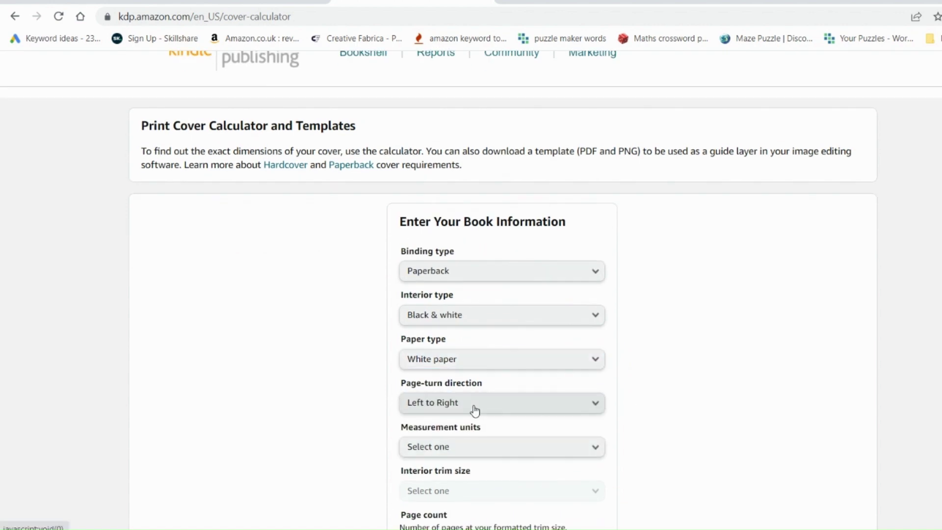
{"action": "scroll", "coordinate": [694, 395], "scroll_direction": "down", "scroll_amount": 1}
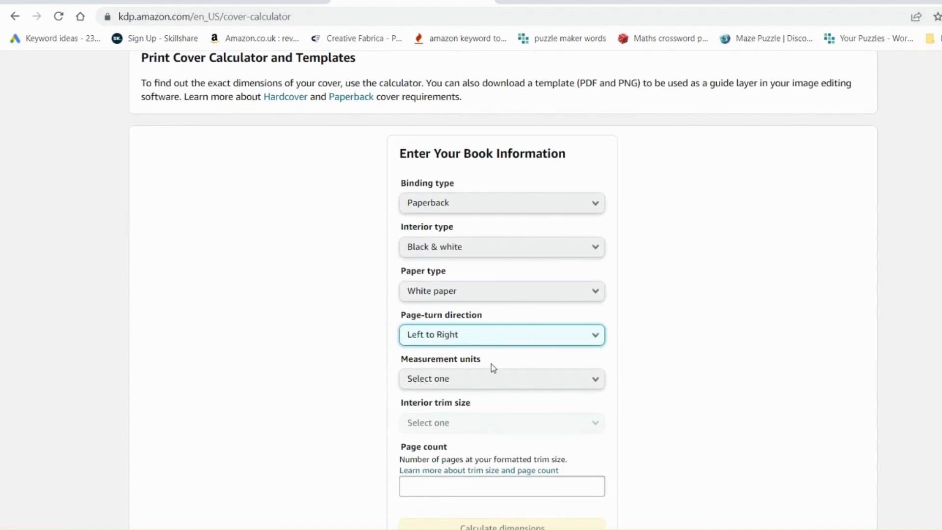
{"action": "left_click", "coordinate": [489, 390]}
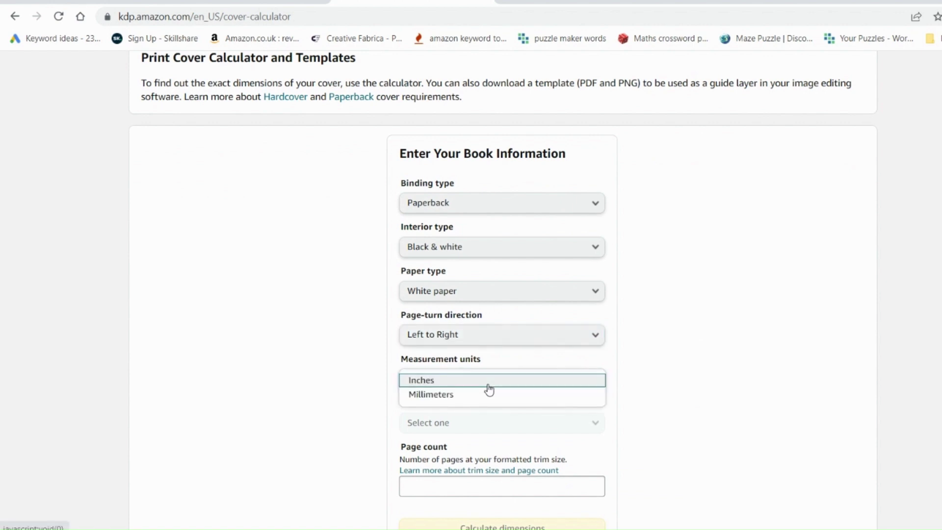
{"action": "left_click", "coordinate": [450, 385]}
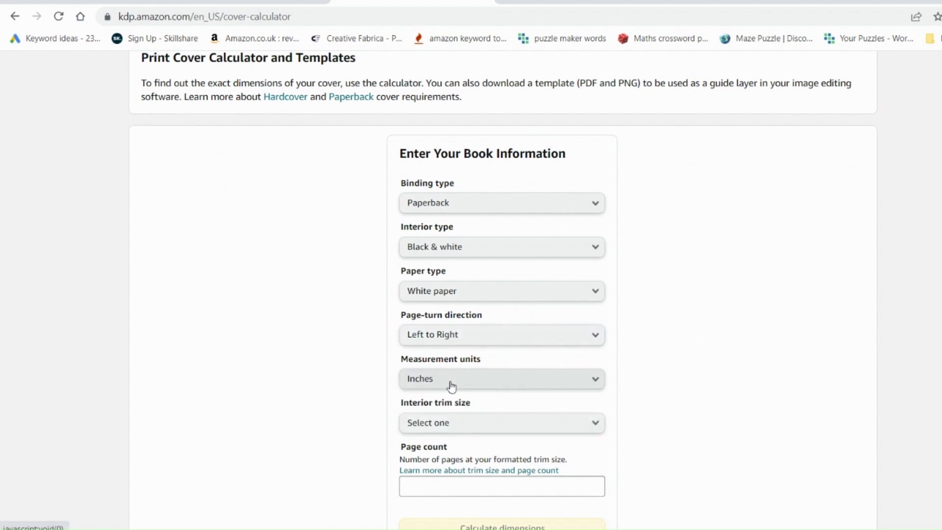
{"action": "left_click", "coordinate": [446, 425]}
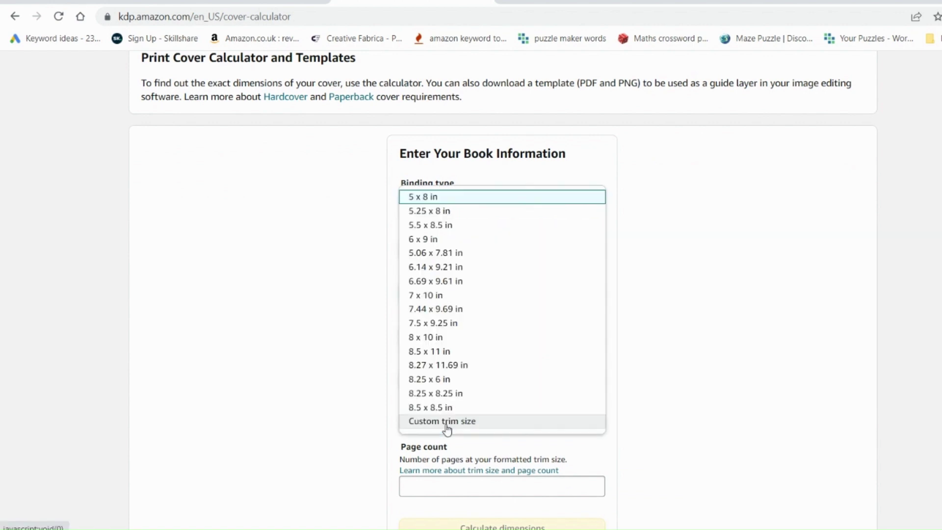
{"action": "left_click", "coordinate": [448, 327]}
Enter 27 pages and calculate the cover dimensions, giving 15.311 x 9.5 in
{"action": "scroll", "coordinate": [539, 353], "scroll_direction": "down", "scroll_amount": 3}
{"action": "left_click", "coordinate": [468, 351]}
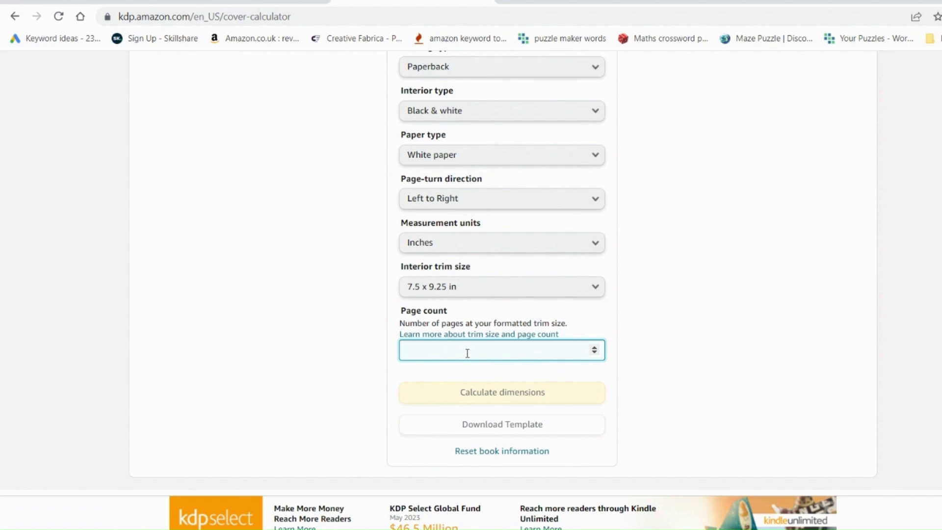
{"action": "type", "text": "27"}
{"action": "left_click", "coordinate": [558, 396]}
{"action": "scroll", "coordinate": [530, 210], "scroll_direction": "up", "scroll_amount": 3}
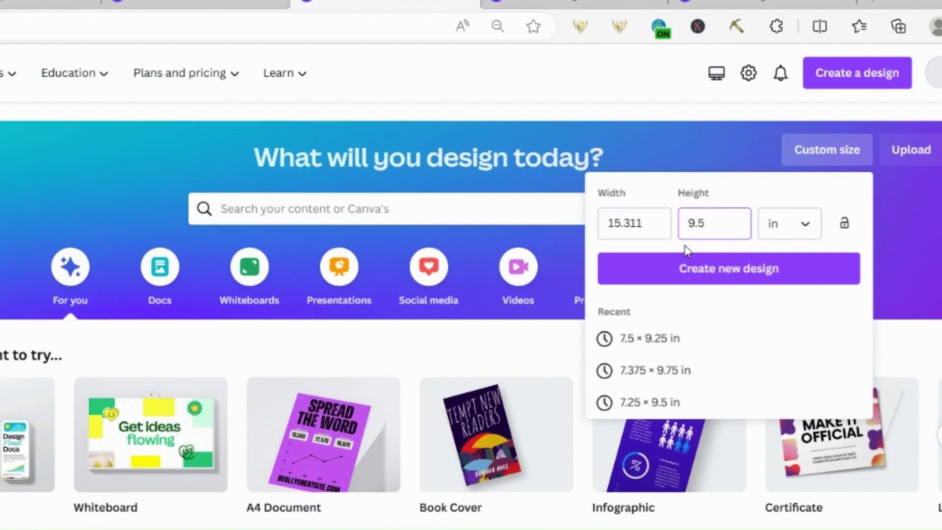
Create the blank 15.311 x 9.5 in custom-size Canva design
{"action": "left_click", "coordinate": [758, 281]}
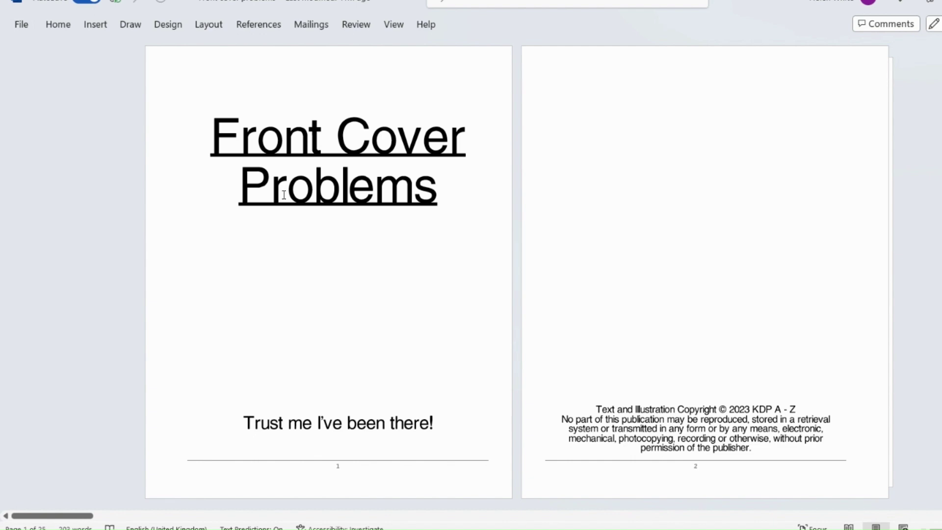
Scroll the Word manuscript and advance the KDP preview from the cover to page 1
{"action": "scroll", "coordinate": [635, 274], "scroll_direction": "down", "scroll_amount": 20}
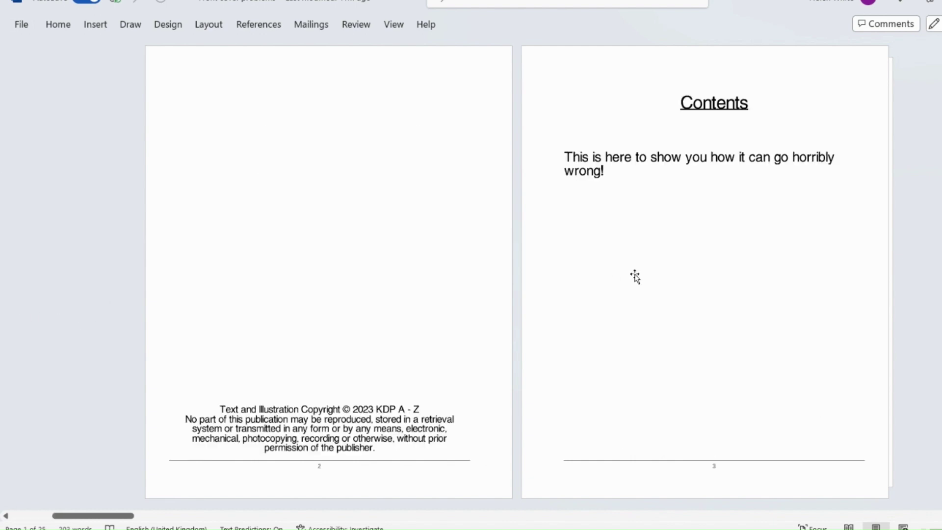
{"action": "scroll", "coordinate": [635, 276], "scroll_direction": "down", "scroll_amount": 2}
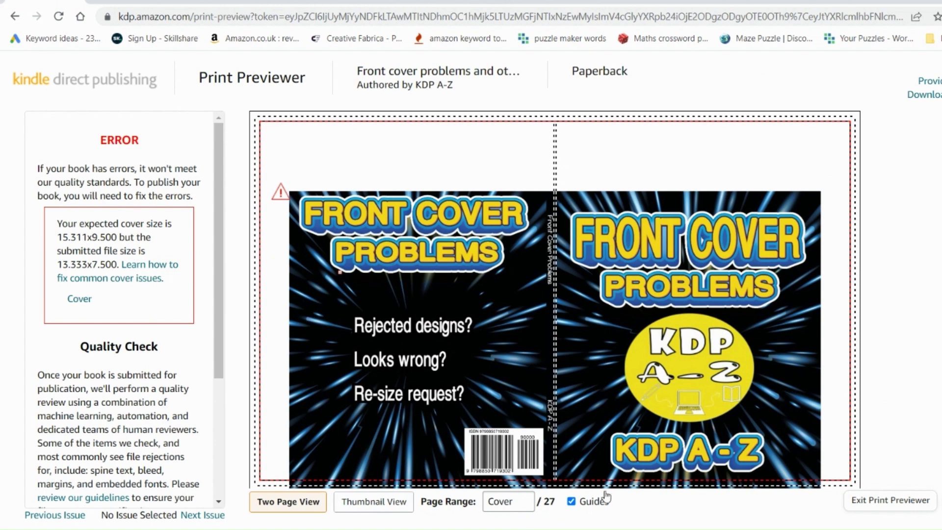
{"action": "mouse_move", "coordinate": [844, 311]}
{"action": "left_click", "coordinate": [847, 293]}
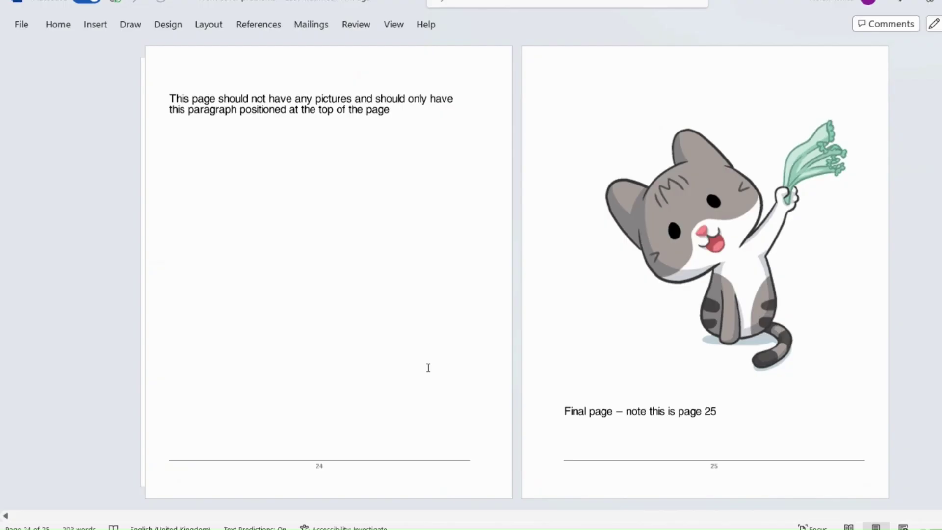
Scroll through the manuscript's text and picture pages in side-to-side view
{"action": "scroll", "coordinate": [428, 368], "scroll_direction": "up", "scroll_amount": 10}
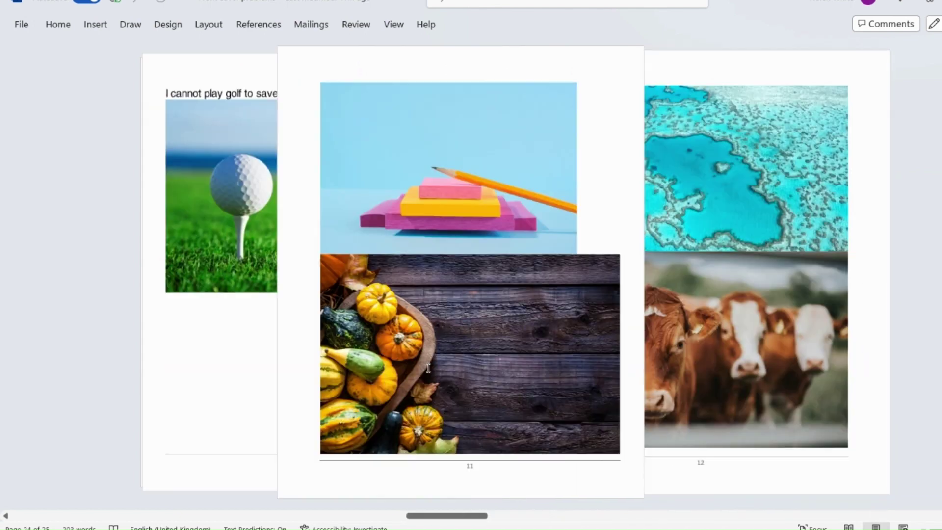
{"action": "scroll", "coordinate": [427, 368], "scroll_direction": "up", "scroll_amount": 8}
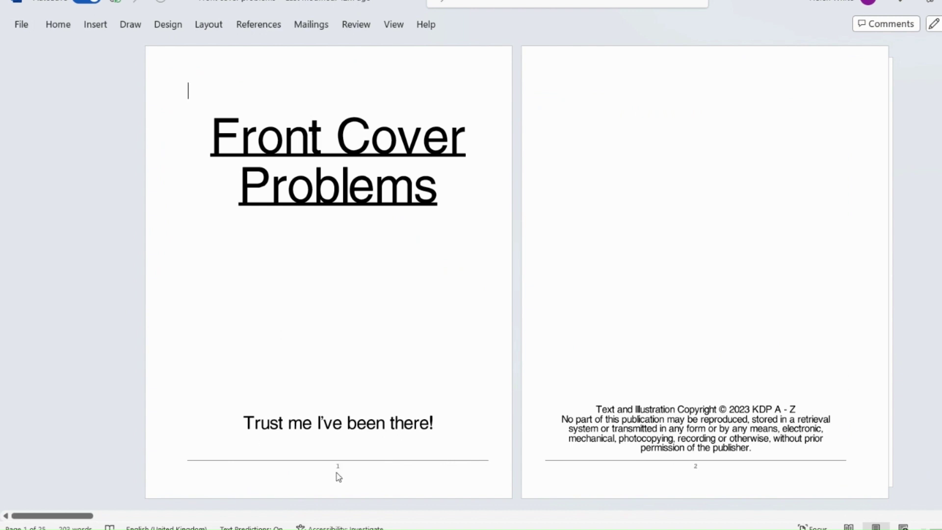
{"action": "scroll", "coordinate": [357, 482], "scroll_direction": "down", "scroll_amount": 1}
{"action": "scroll", "coordinate": [744, 189], "scroll_direction": "down", "scroll_amount": 3}
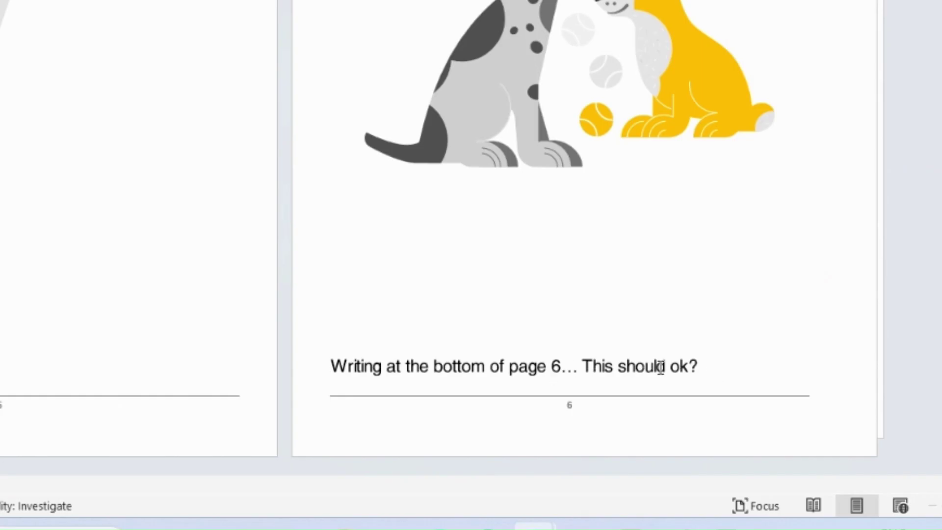
{"action": "scroll", "coordinate": [709, 362], "scroll_direction": "down", "scroll_amount": 1}
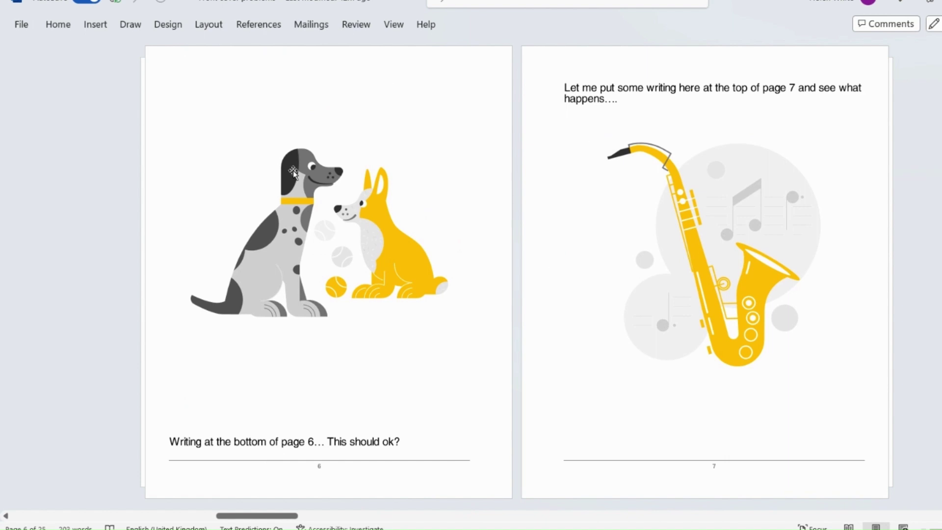
{"action": "scroll", "coordinate": [796, 162], "scroll_direction": "down", "scroll_amount": 1}
{"action": "scroll", "coordinate": [796, 162], "scroll_direction": "down", "scroll_amount": 2}
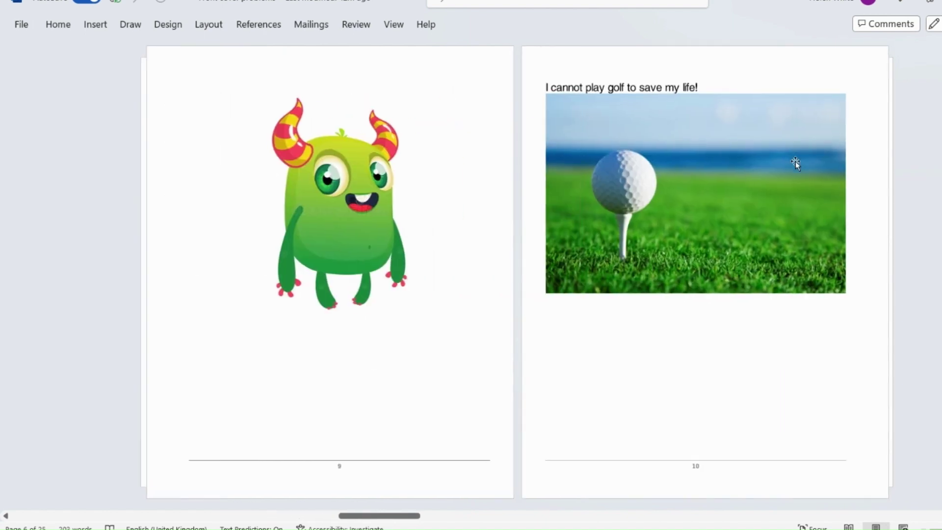
{"action": "scroll", "coordinate": [650, 362], "scroll_direction": "down", "scroll_amount": 3}
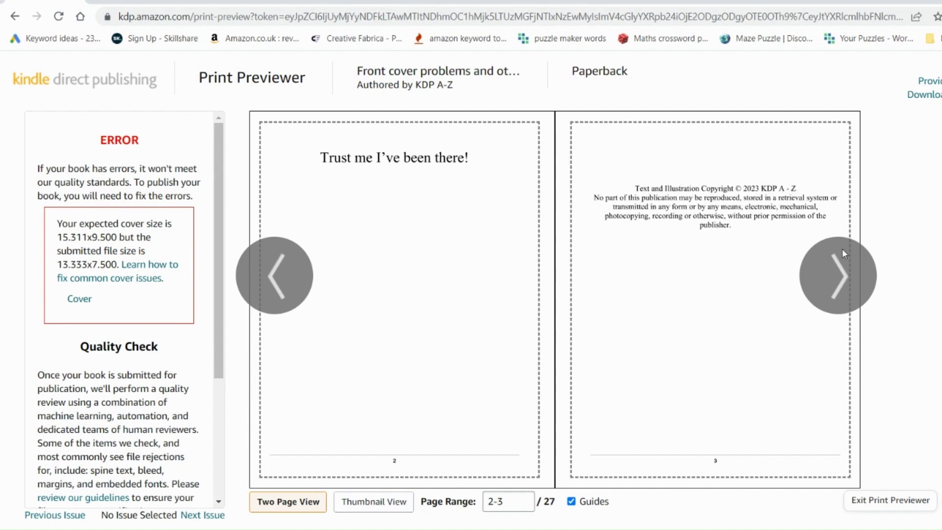
Page through the interior preview to the final spread, pages 26–27, then back to 24–25
{"action": "left_click", "coordinate": [847, 270]}
{"action": "left_click", "coordinate": [846, 270]}
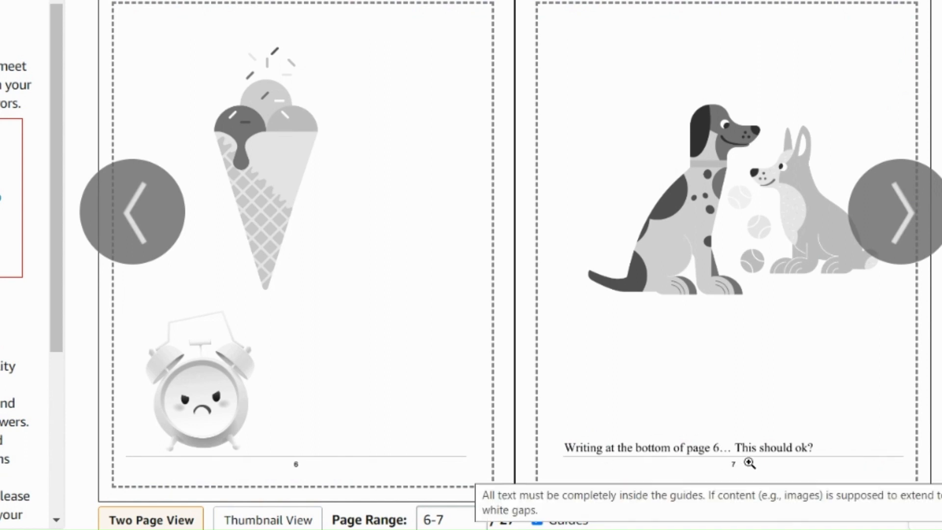
{"action": "left_click", "coordinate": [905, 227]}
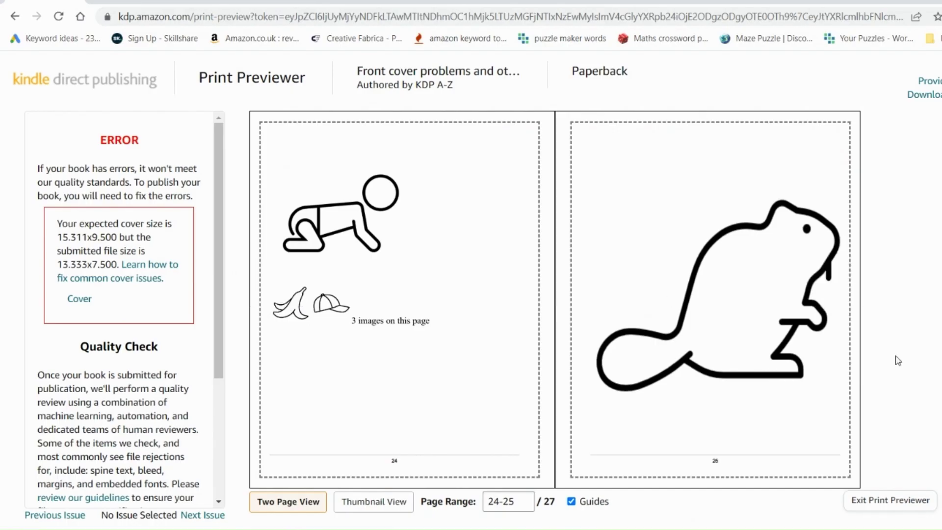
{"action": "mouse_move", "coordinate": [696, 240]}
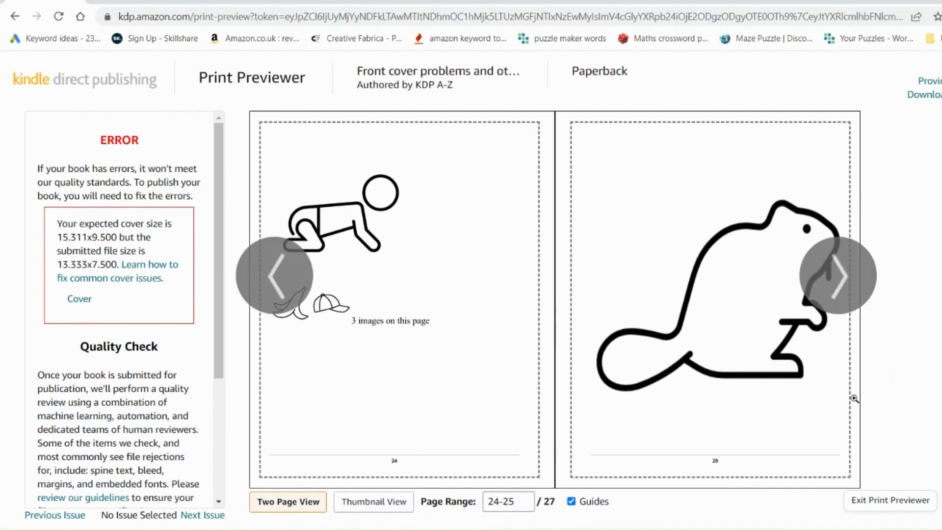
{"action": "left_click", "coordinate": [830, 302]}
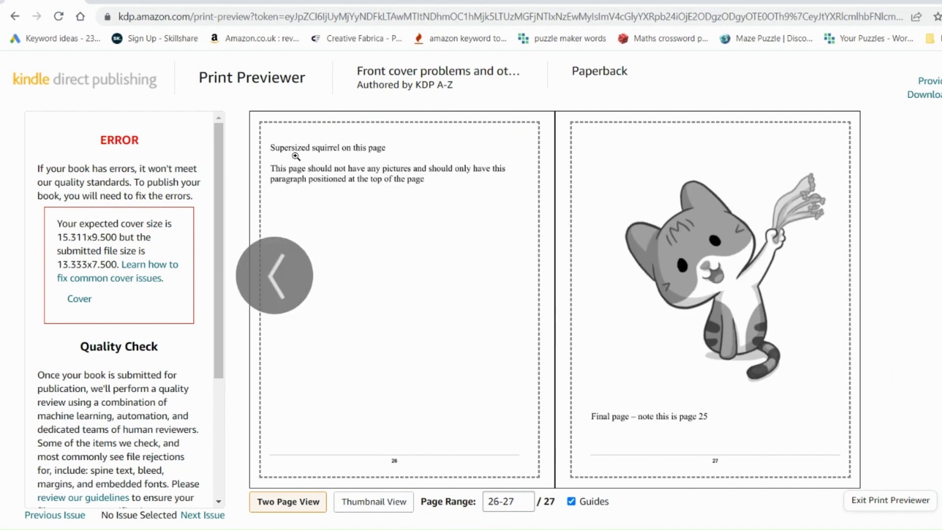
{"action": "left_click", "coordinate": [276, 268]}
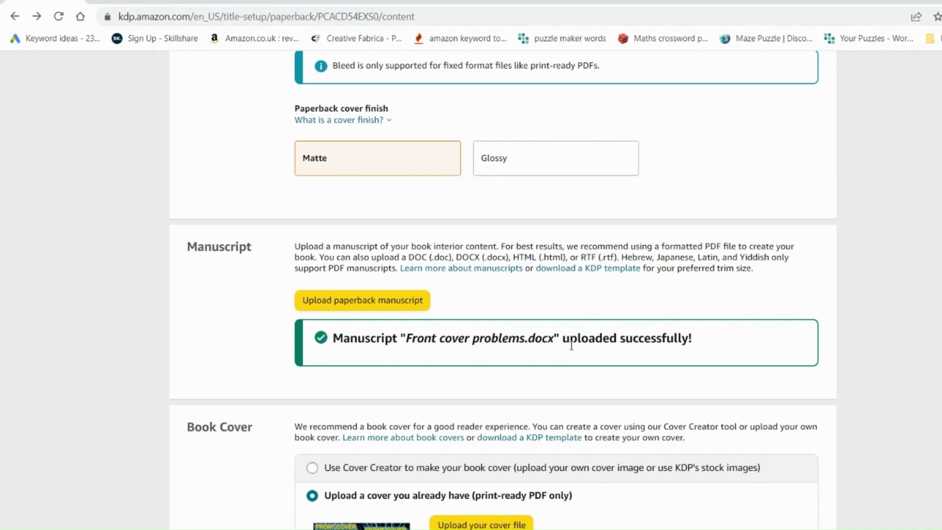
Save a PDF (*.pdf) copy named 'Front cover problems pdf' to the General video content folder
{"action": "mouse_move", "coordinate": [665, 527]}
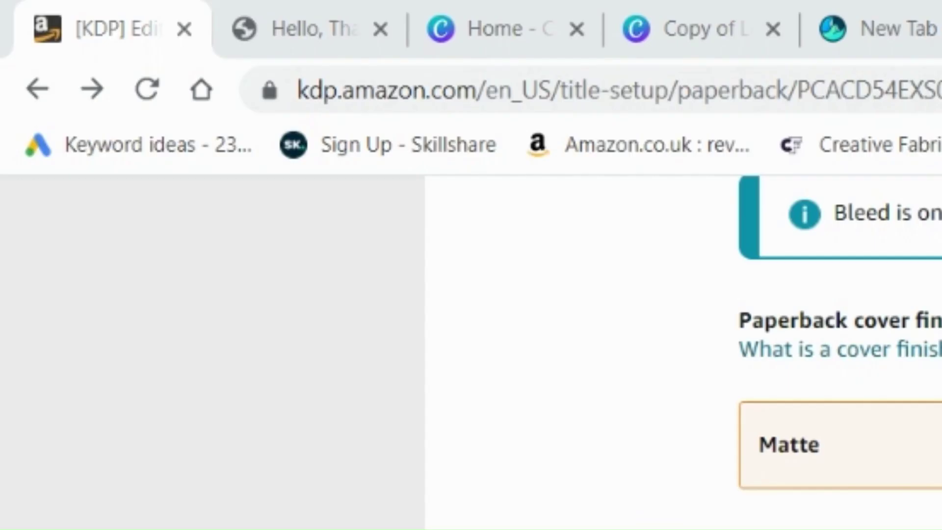
{"action": "left_click", "coordinate": [874, 480]}
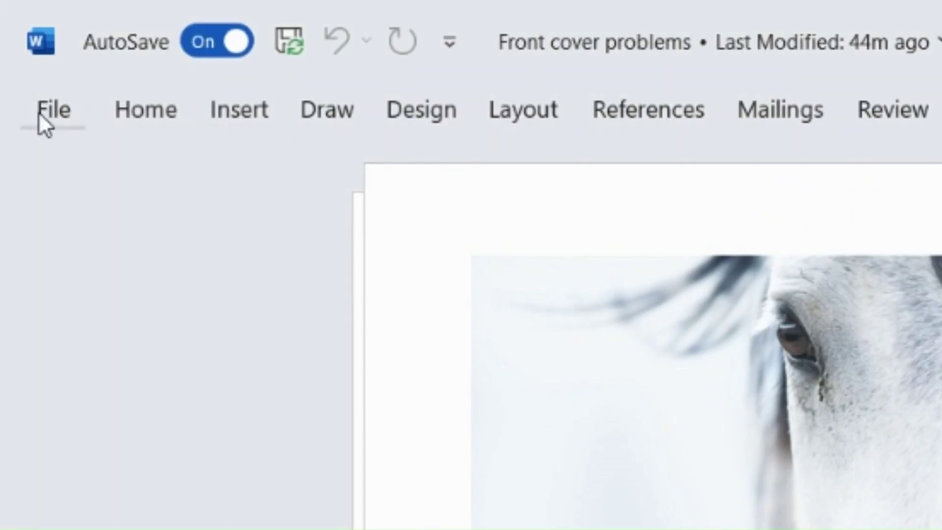
{"action": "left_click", "coordinate": [39, 115]}
{"action": "left_click", "coordinate": [131, 501]}
{"action": "left_click", "coordinate": [181, 146]}
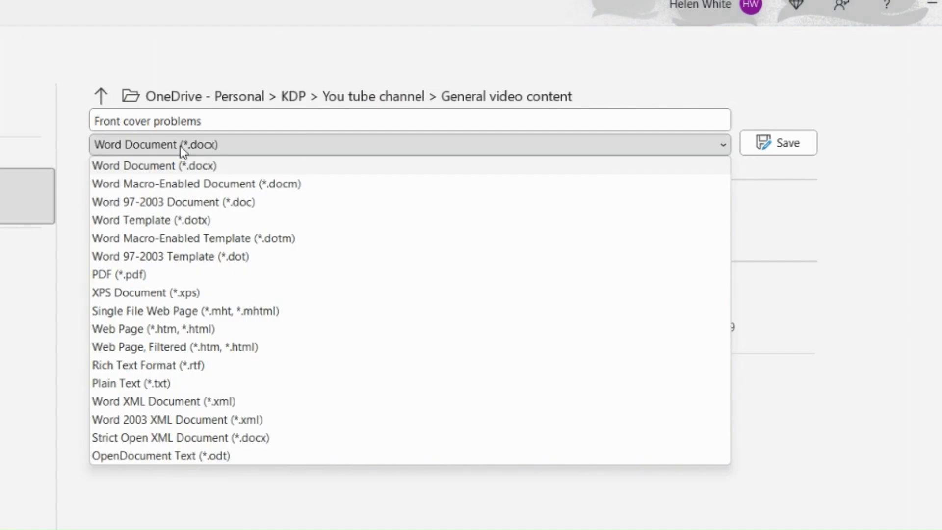
{"action": "left_click", "coordinate": [165, 275]}
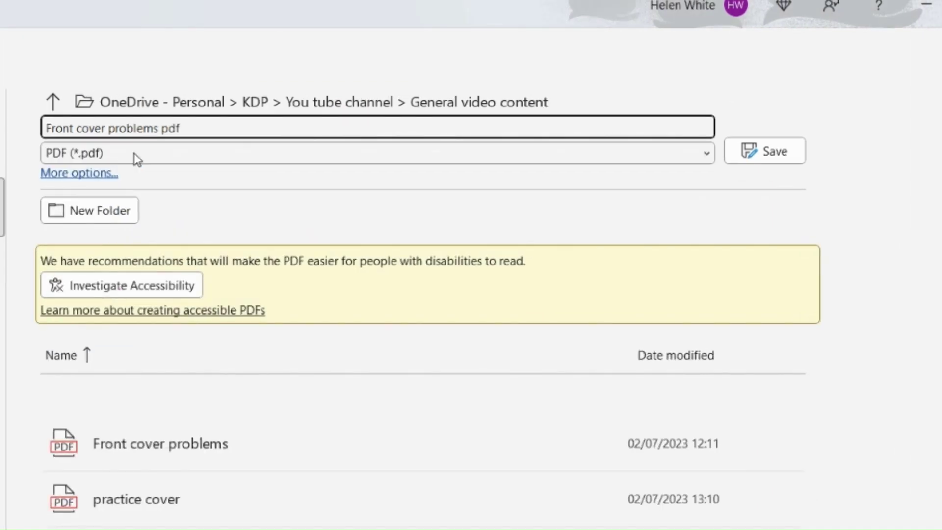
{"action": "left_click", "coordinate": [178, 144]}
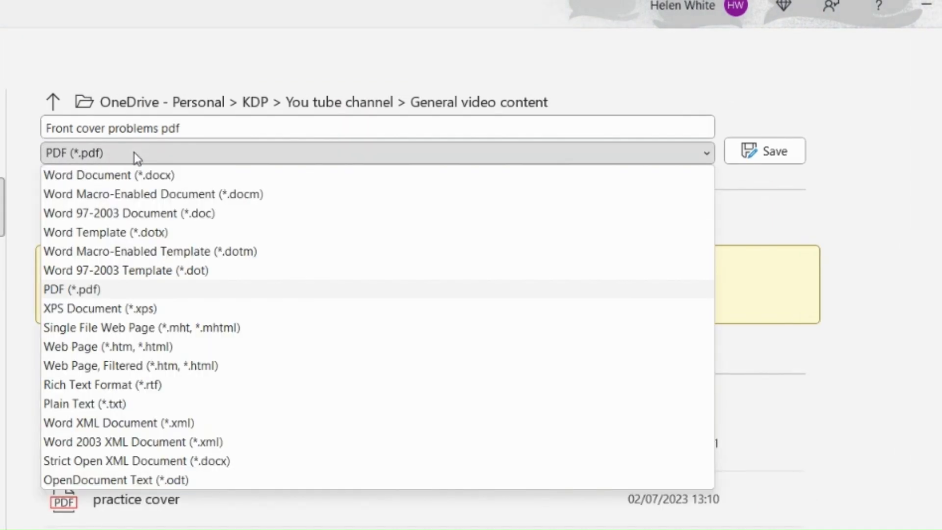
{"action": "left_click", "coordinate": [125, 175]}
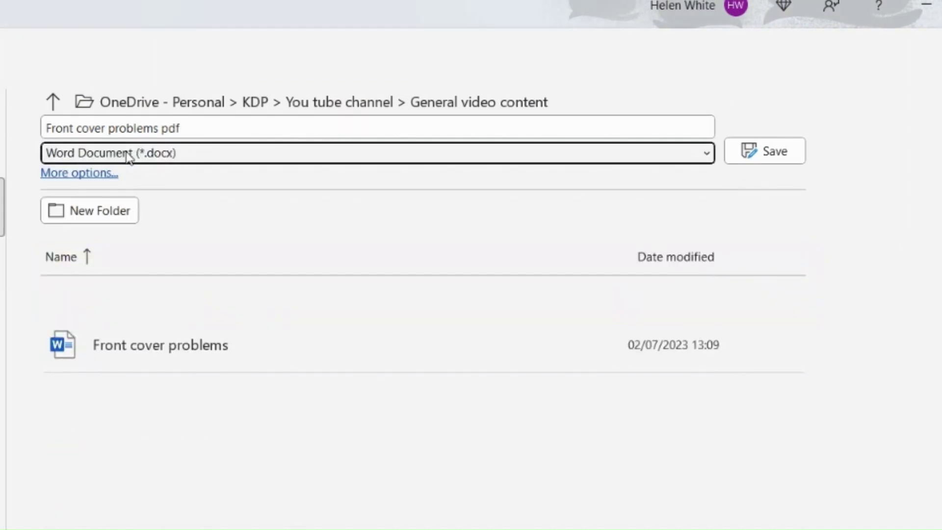
{"action": "left_click", "coordinate": [128, 156]}
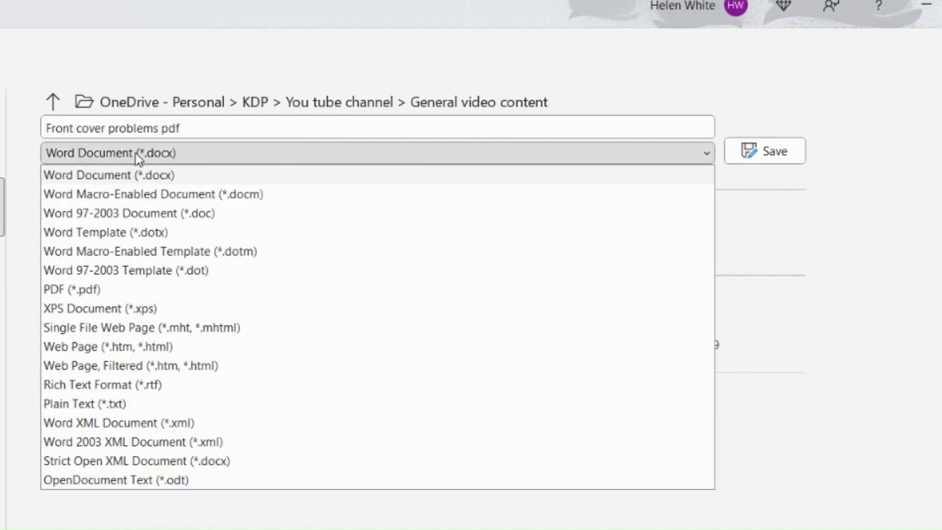
{"action": "left_click", "coordinate": [78, 295]}
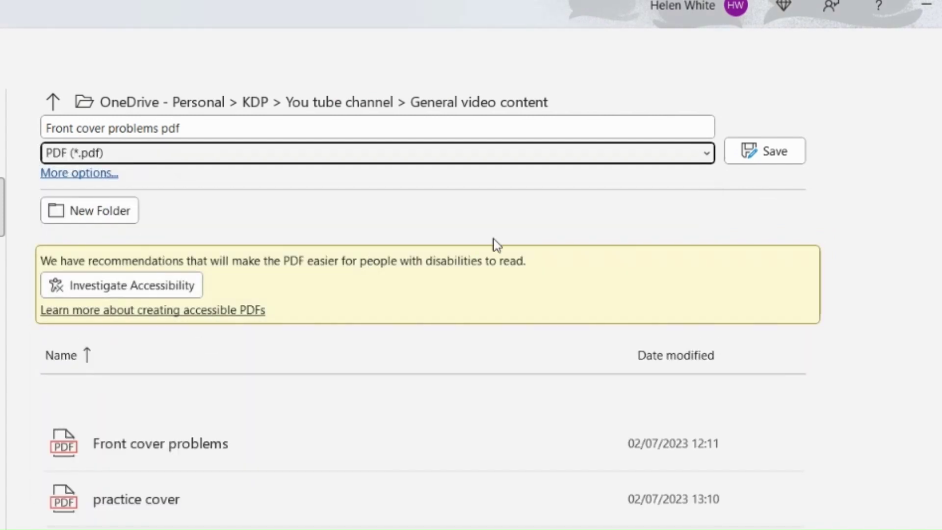
{"action": "left_click", "coordinate": [778, 152]}
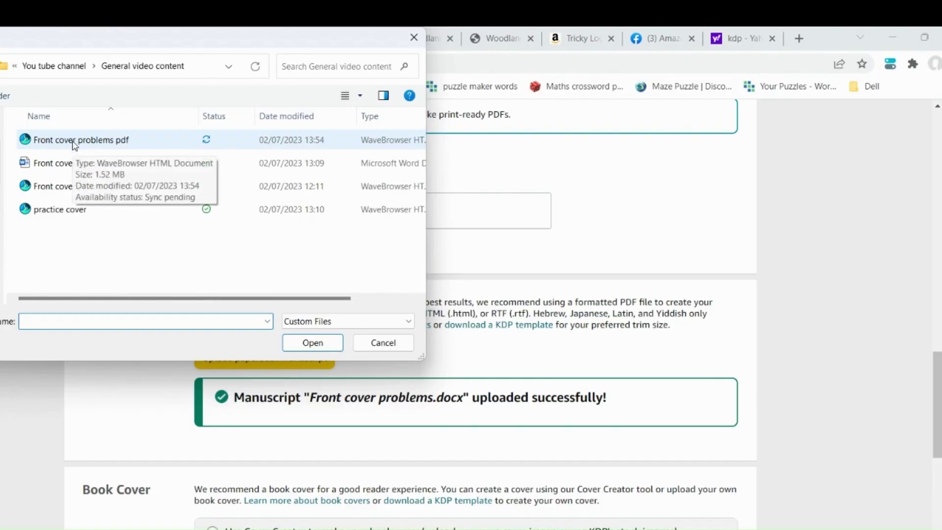
Choose the 'Front cover problems pdf' file as the manuscript to upload
{"action": "left_click", "coordinate": [73, 141]}
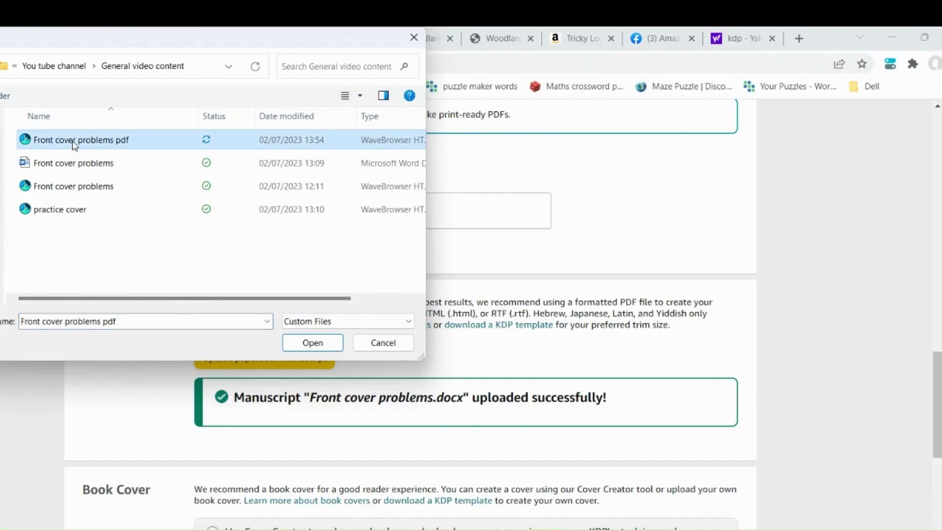
{"action": "left_click", "coordinate": [73, 143]}
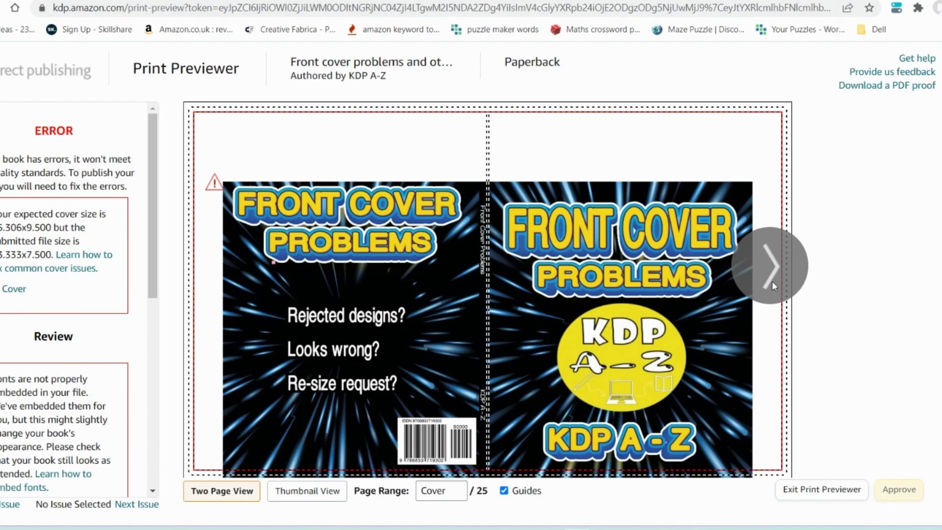
Step through the previewed spreads from page 1 to pages 24–25, checking guide warnings
{"action": "left_click", "coordinate": [772, 281]}
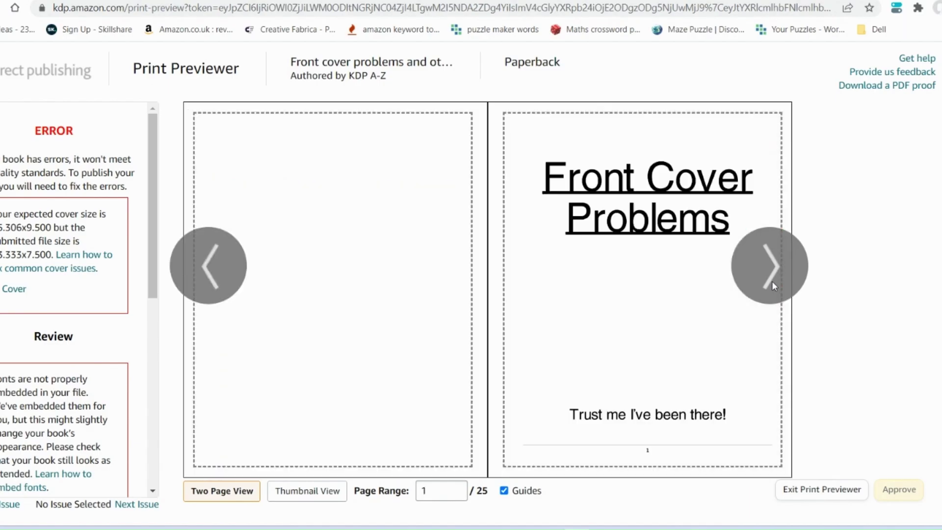
{"action": "left_click", "coordinate": [772, 281]}
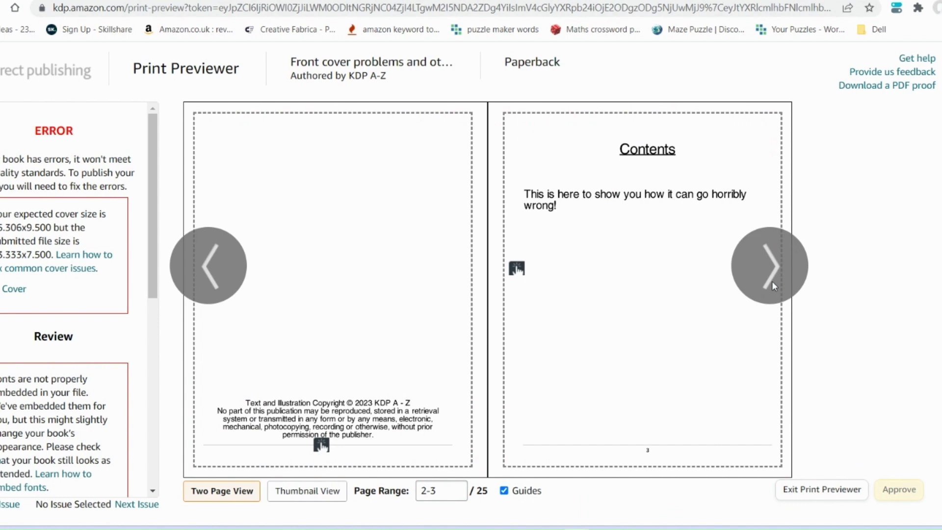
{"action": "left_click", "coordinate": [773, 281]}
{"action": "left_click", "coordinate": [772, 280]}
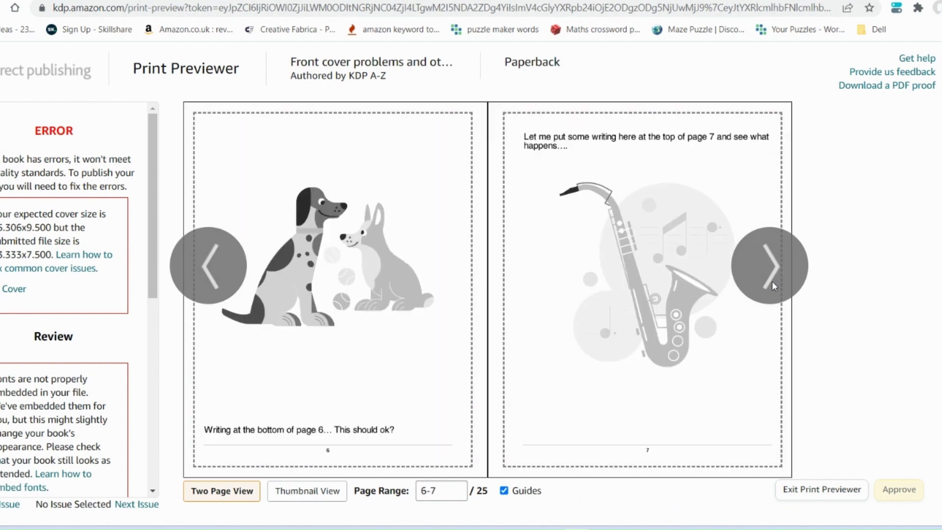
{"action": "mouse_move", "coordinate": [235, 444]}
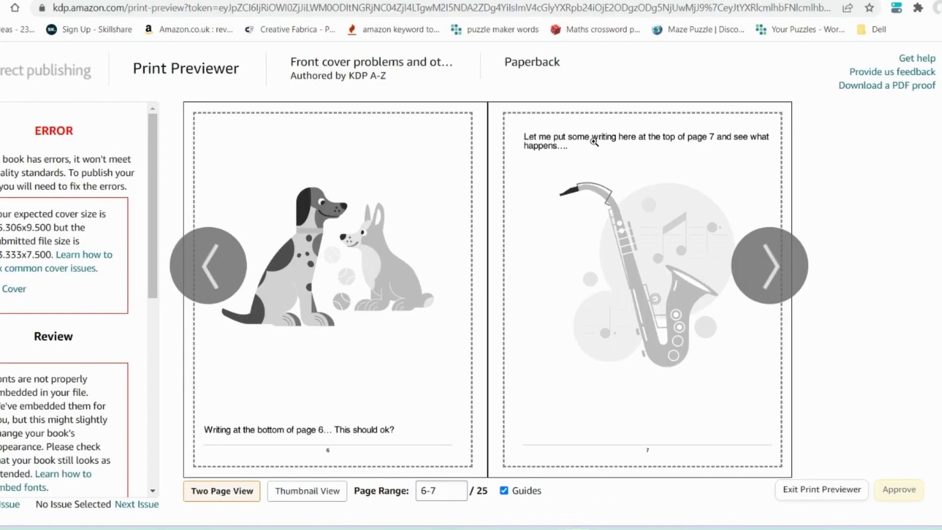
{"action": "mouse_move", "coordinate": [594, 142]}
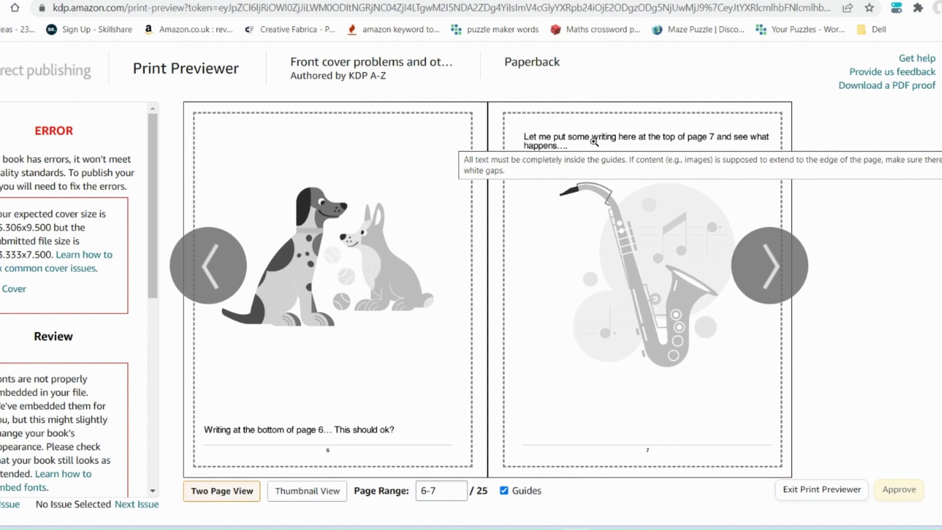
{"action": "left_click", "coordinate": [772, 264]}
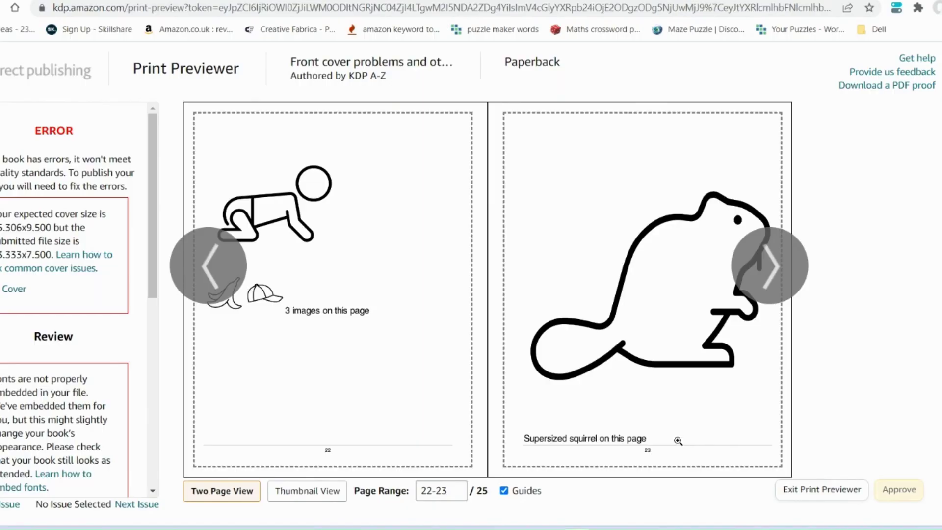
{"action": "mouse_move", "coordinate": [678, 440]}
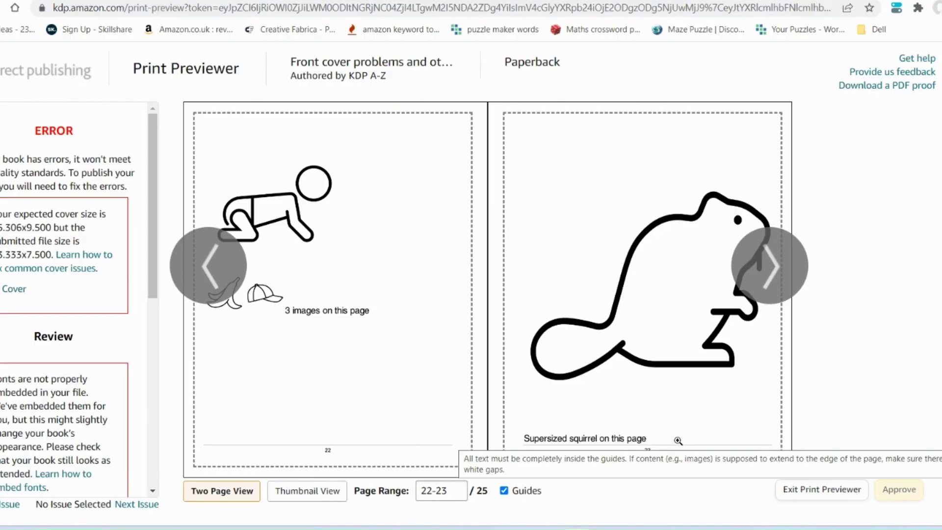
{"action": "left_click", "coordinate": [785, 285]}
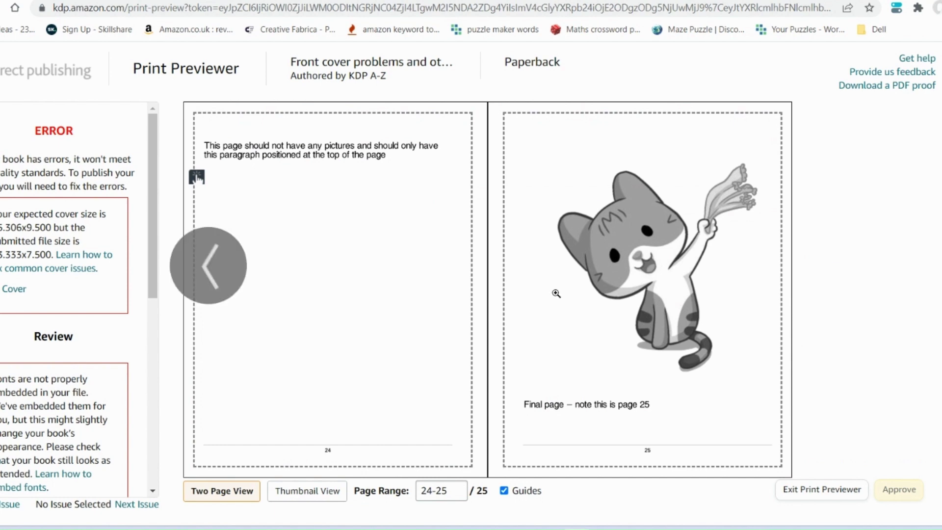
{"action": "mouse_move", "coordinate": [762, 274]}
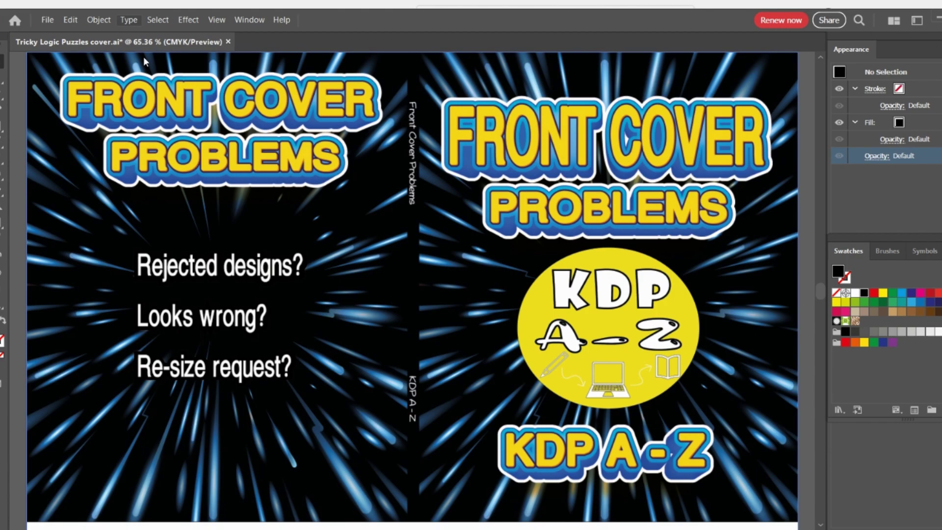
Select all cover artwork and set up Rasterize with the CMYK colour model
{"action": "key", "text": "ctrl+a"}
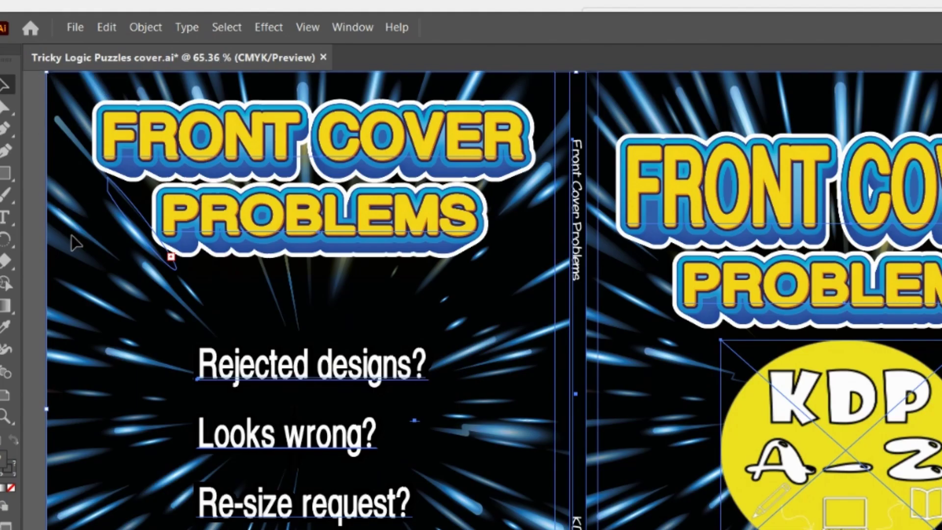
{"action": "left_click", "coordinate": [152, 30]}
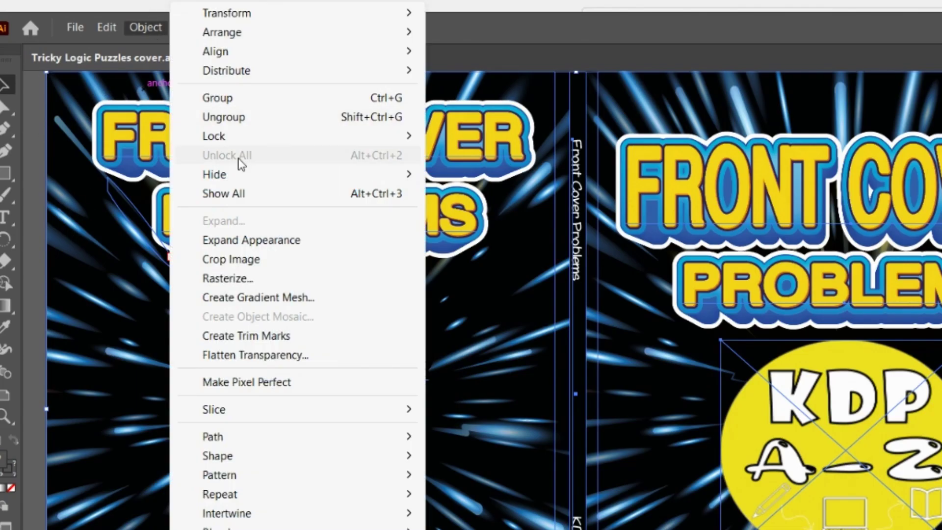
{"action": "left_click", "coordinate": [228, 278]}
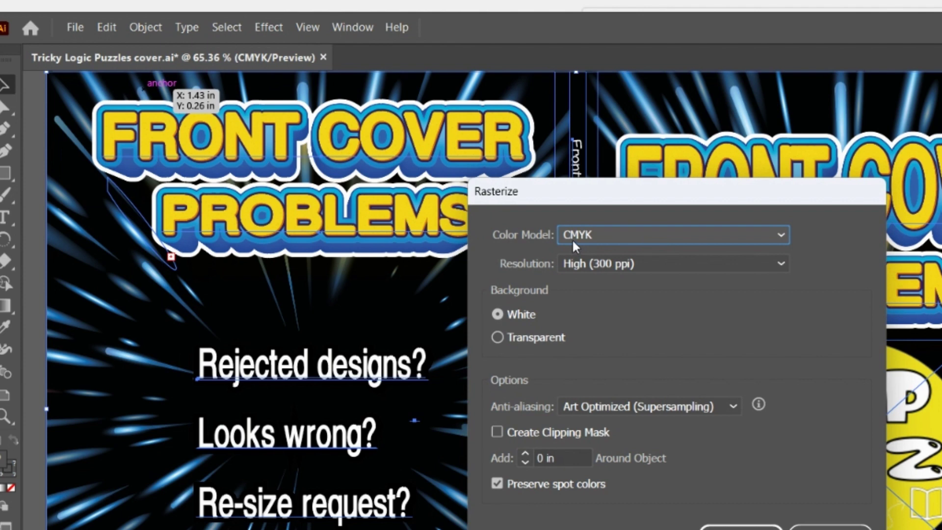
{"action": "left_click", "coordinate": [589, 238]}
{"action": "left_click", "coordinate": [622, 236]}
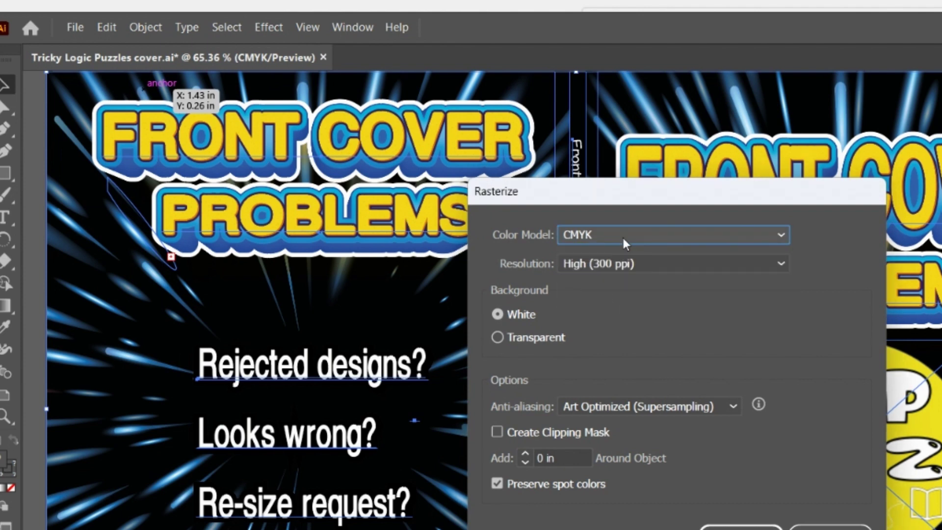